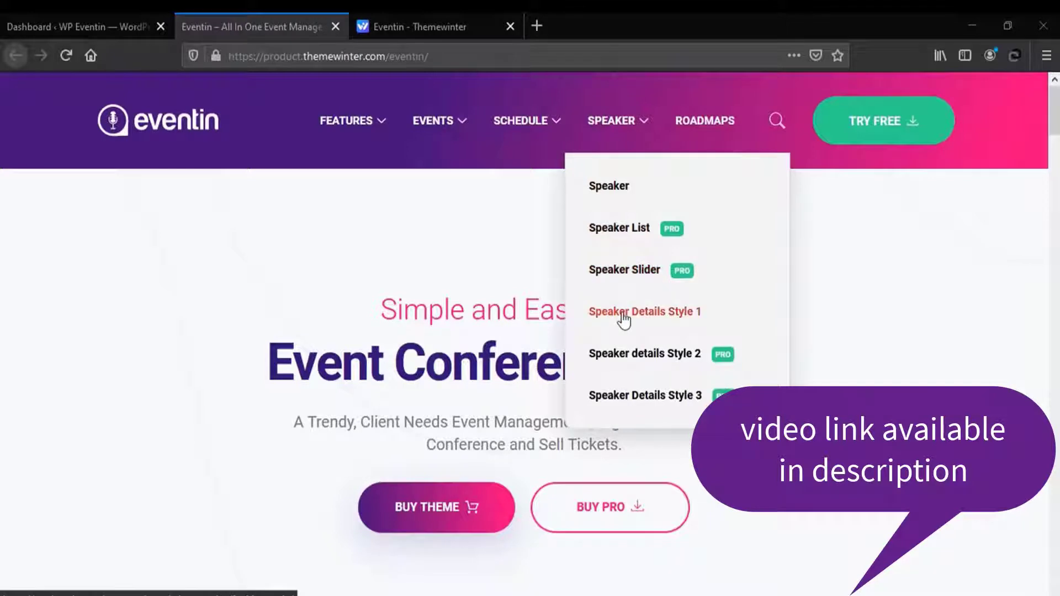
- Browse the Speaker, Schedule and Events demo menus, then return to the WordPress Dashboard
mouse_move(525, 148)
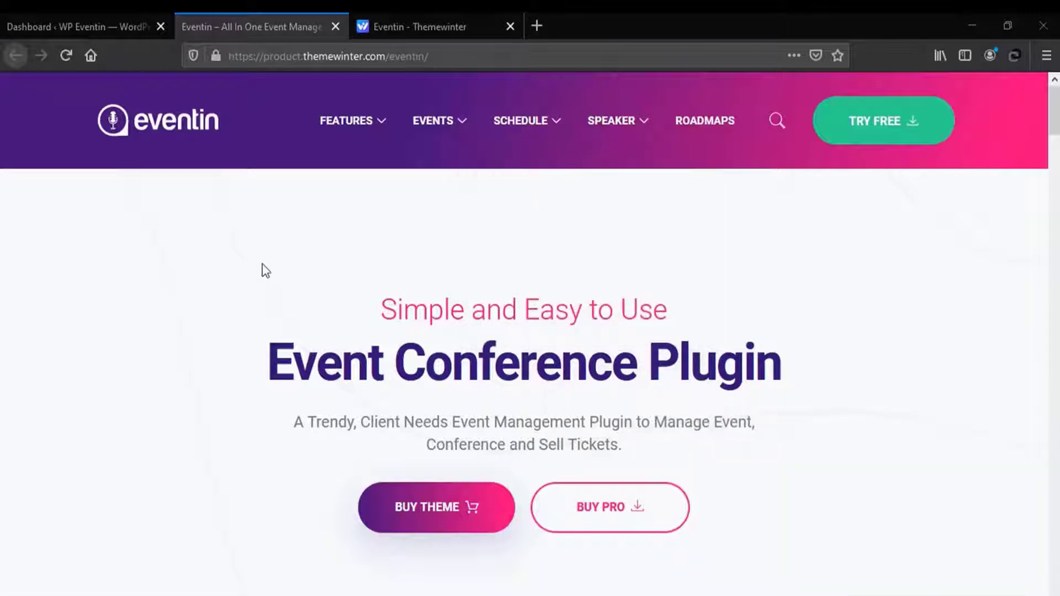
mouse_move(414, 131)
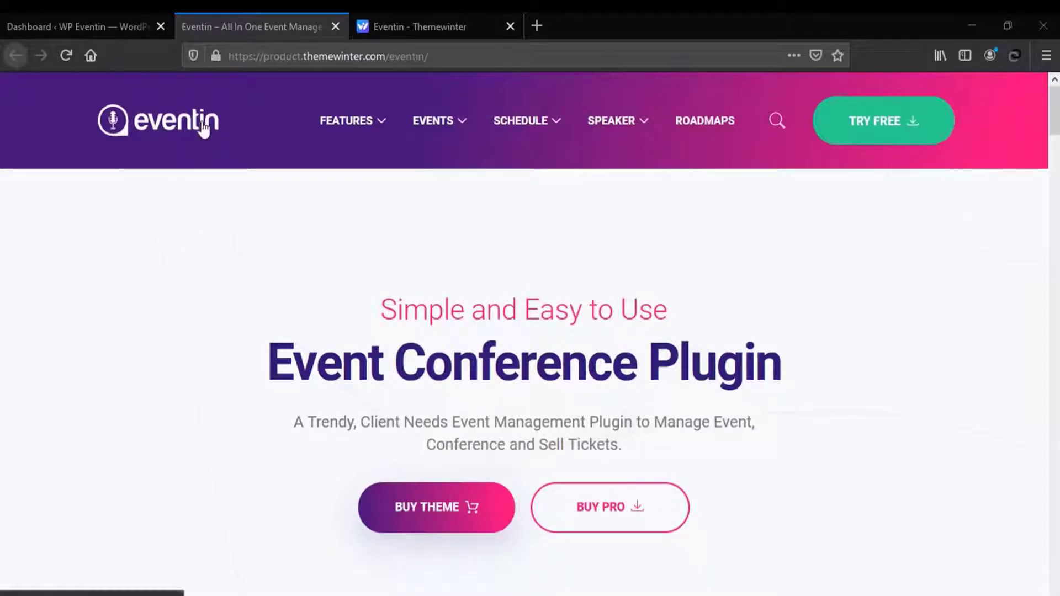
click(112, 30)
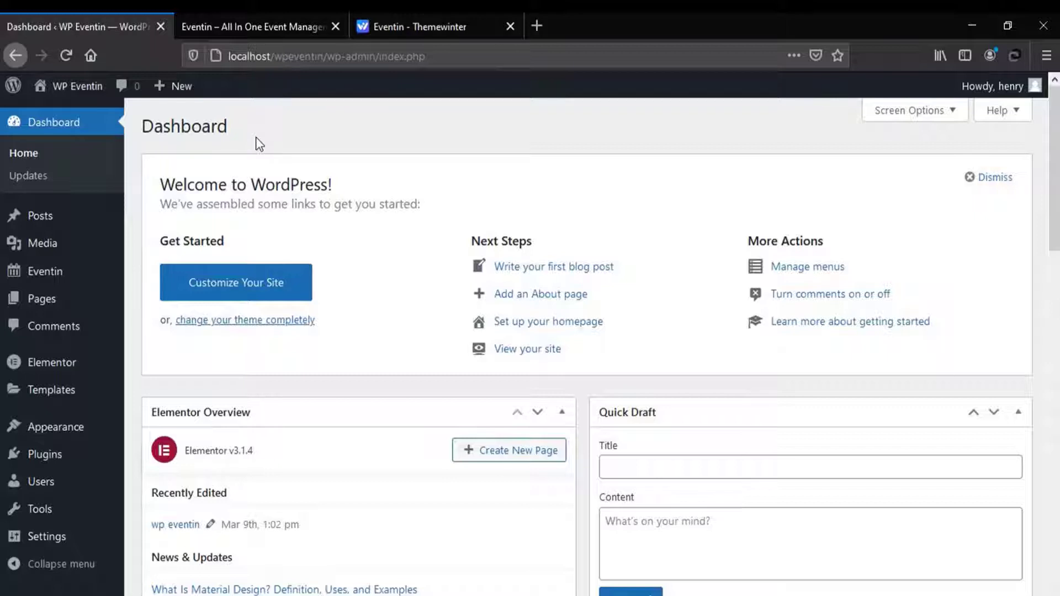
- Go to Eventin > Events and start a new event
mouse_move(58, 276)
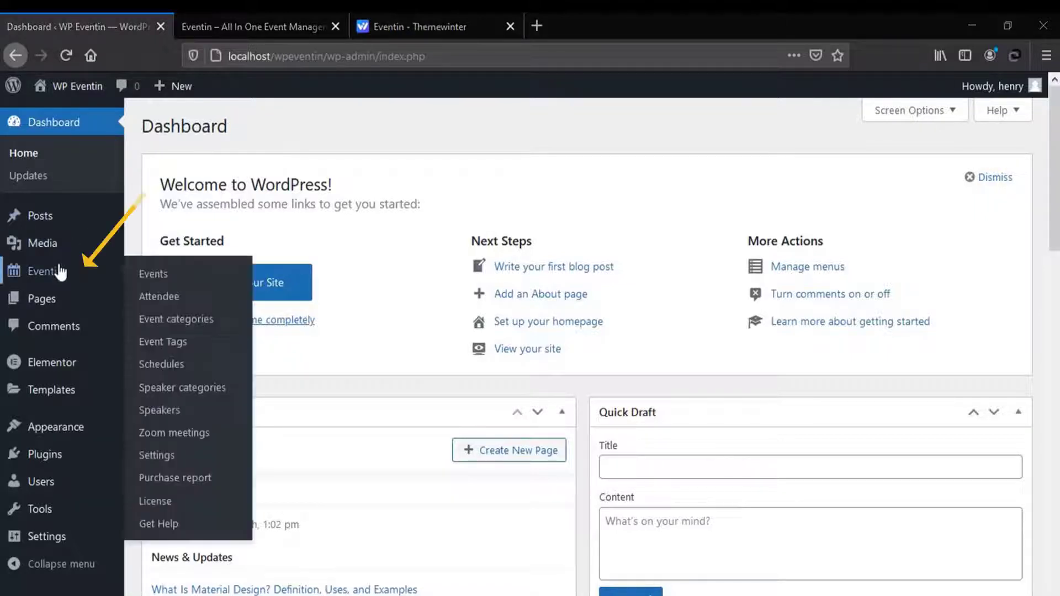
click(154, 278)
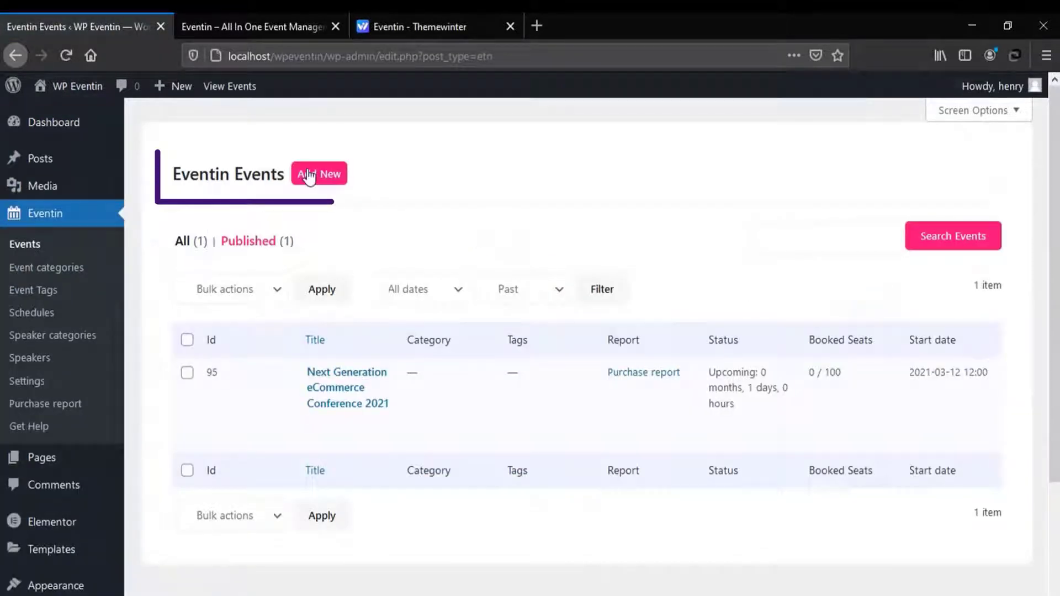
click(311, 179)
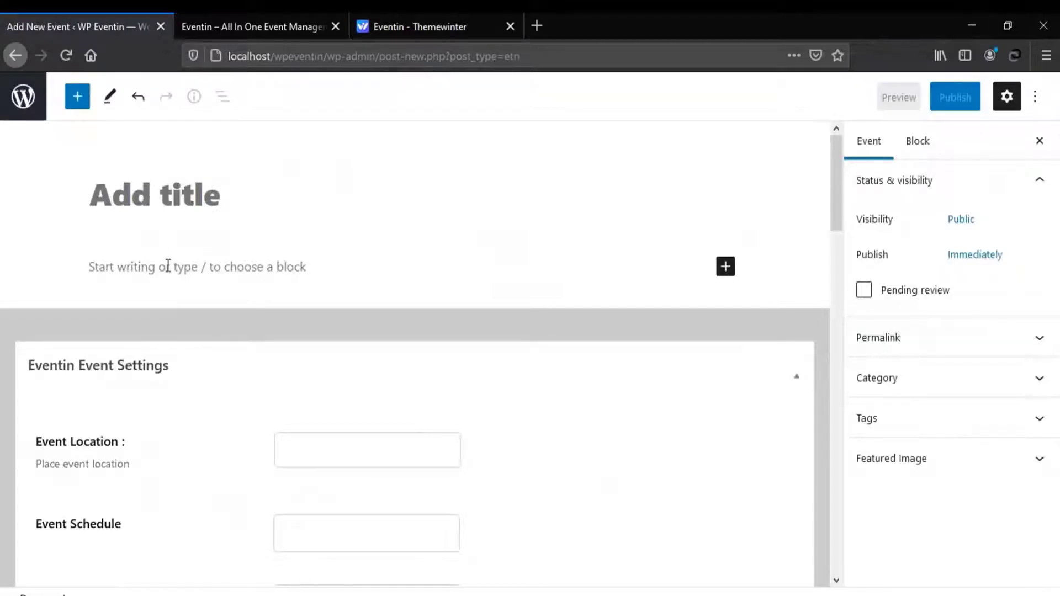
- Copy the event name 'eCommerce Developer Conference 2021' from Word into the event title
click(168, 267)
click(159, 188)
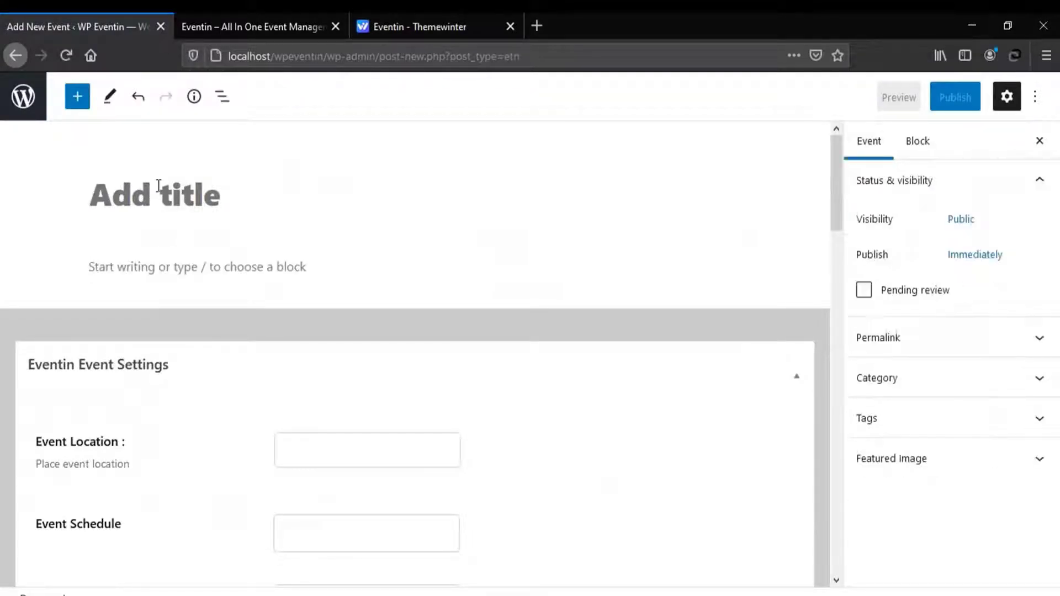
click(183, 265)
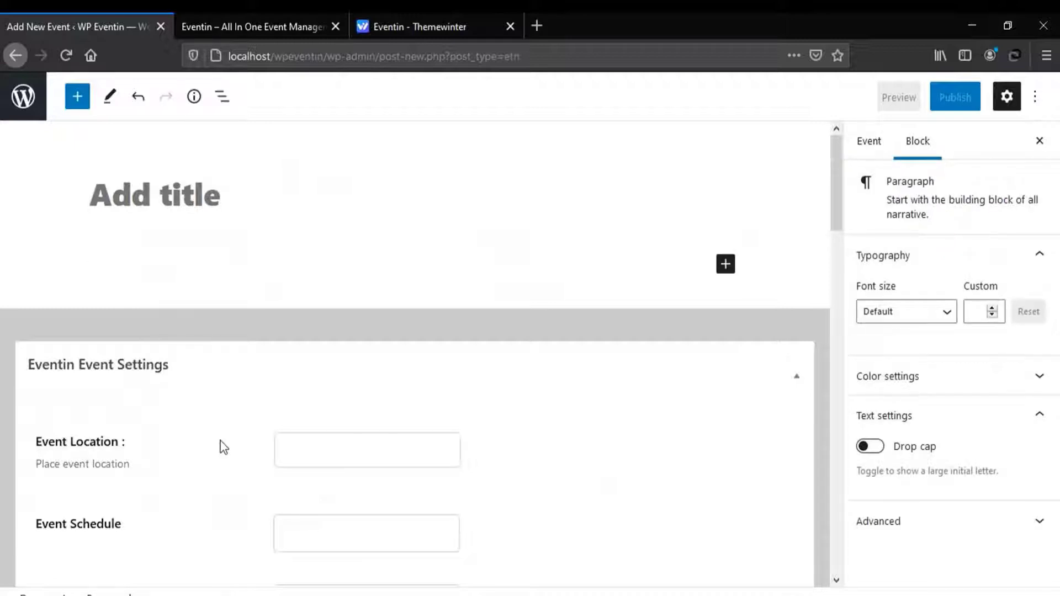
scroll(220, 441, down, 4)
scroll(221, 441, up, 4)
key(alt+Tab)
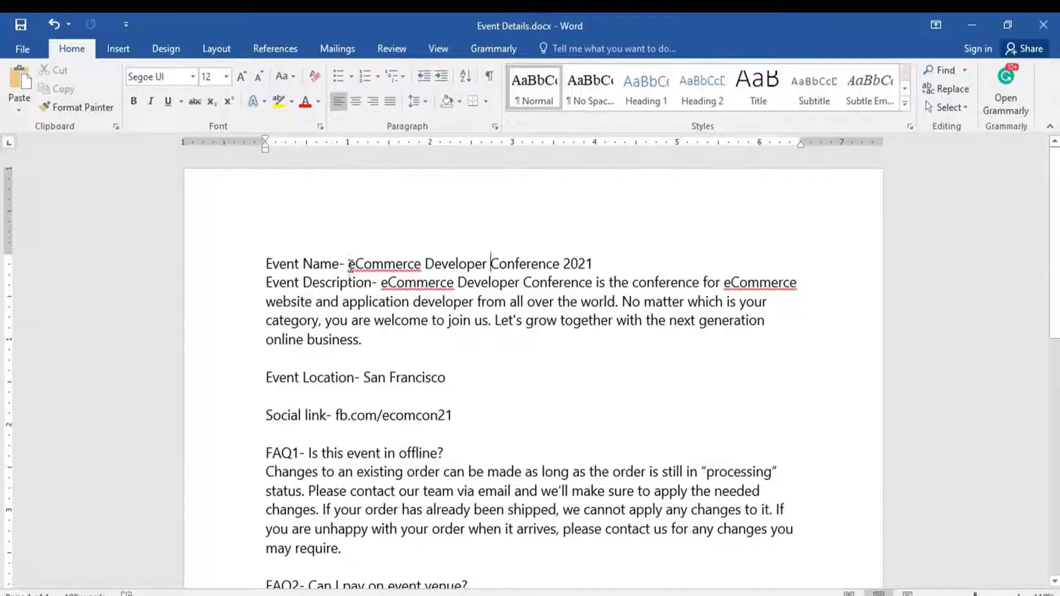
drag(349, 265, 594, 267)
key(ctrl+c)
key(alt+Tab)
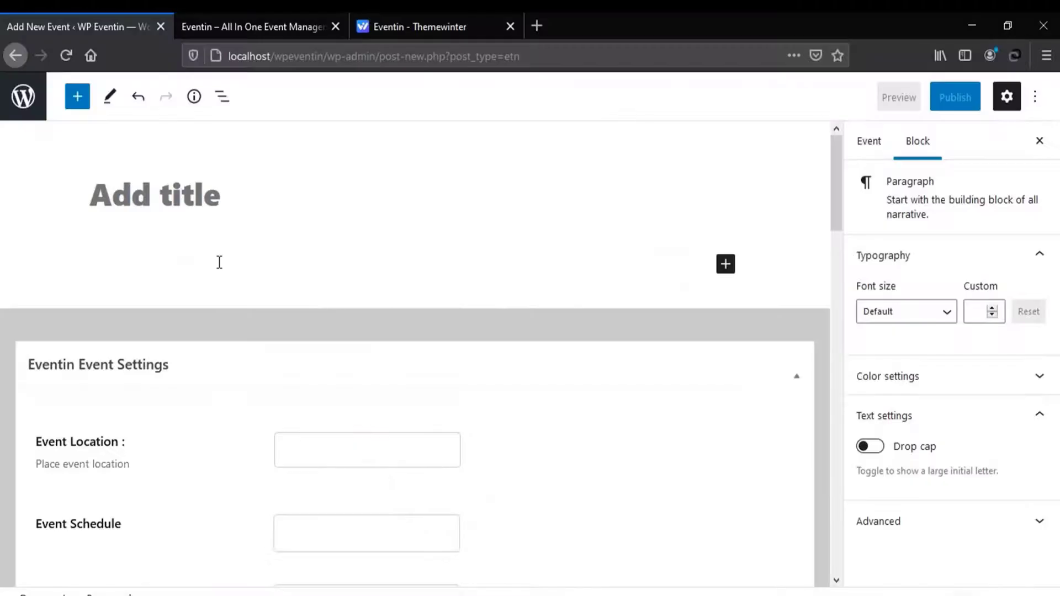
click(214, 207)
right_click(213, 203)
click(259, 274)
- Paste the event description copied from Word into the paragraph block
click(170, 256)
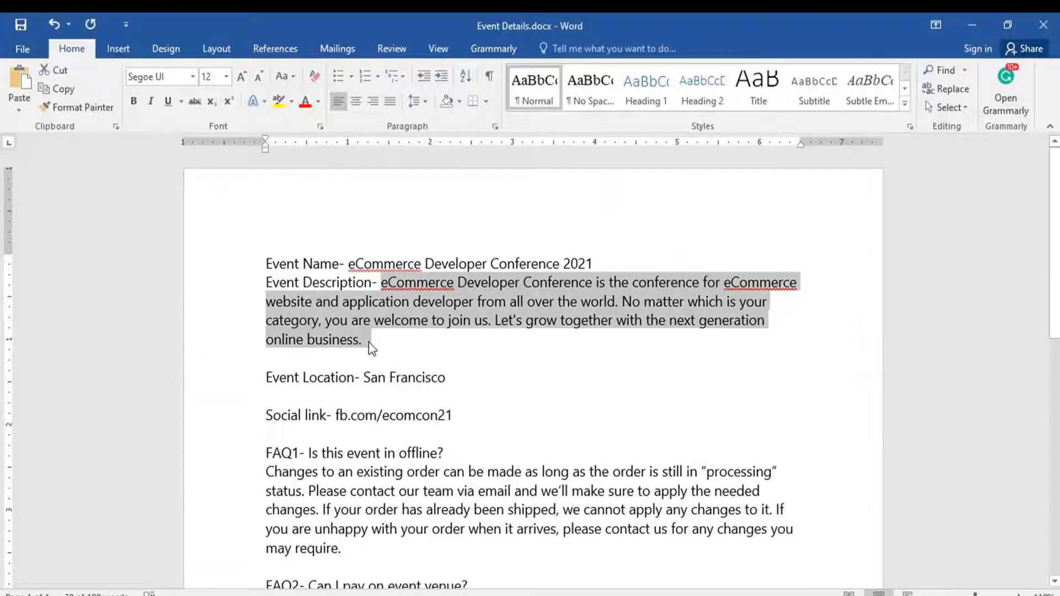
key(ctrl+c)
key(alt+Tab)
right_click(220, 257)
right_click(166, 260)
click(215, 336)
- Set location San Fransisco and add the ShopEngine for eCommerce and Web Component Design schedules
scroll(215, 343, down, 2)
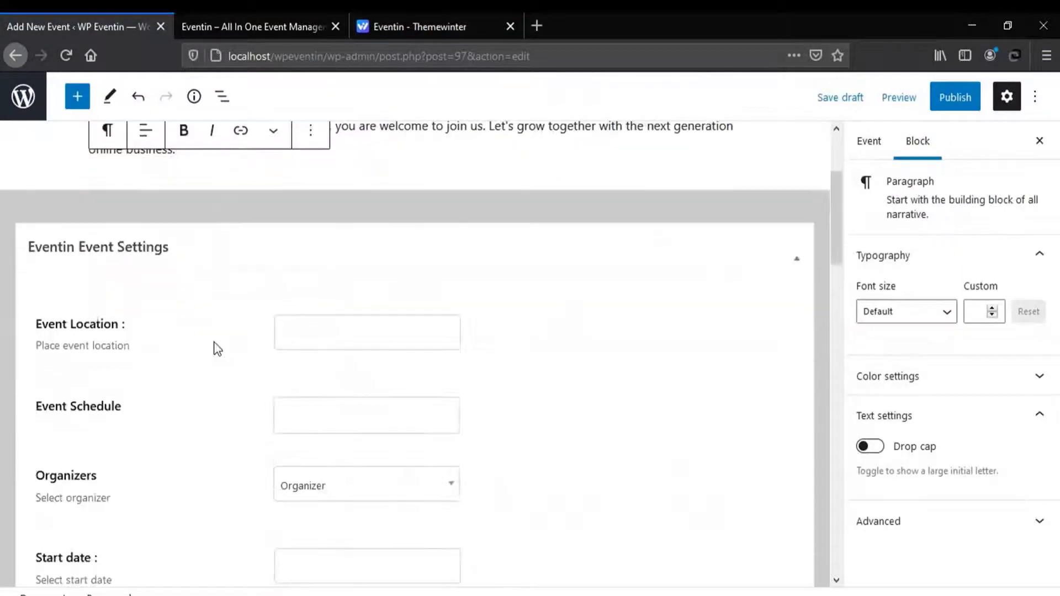
click(298, 334)
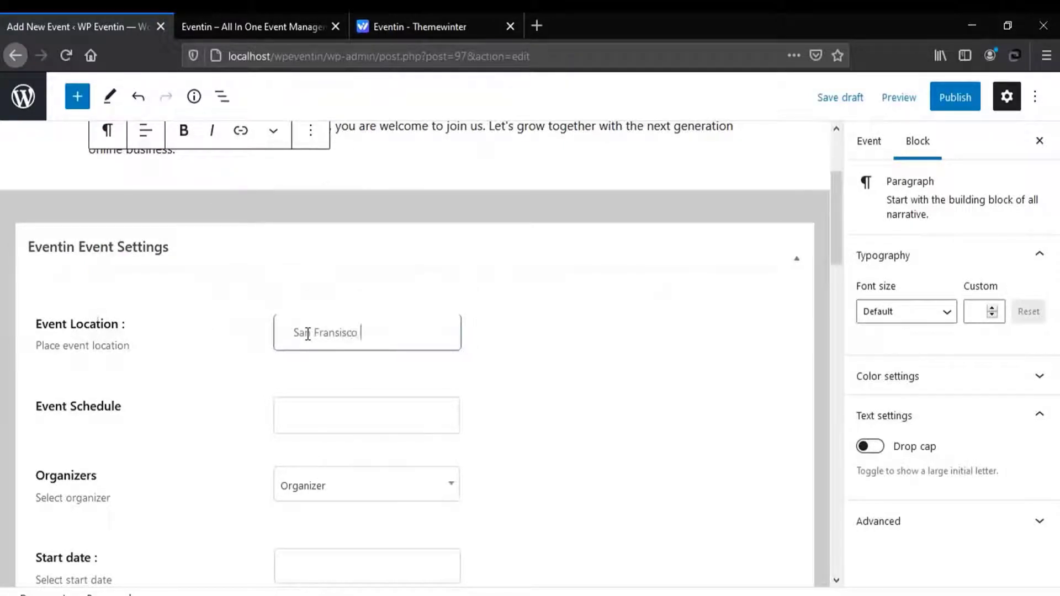
click(347, 423)
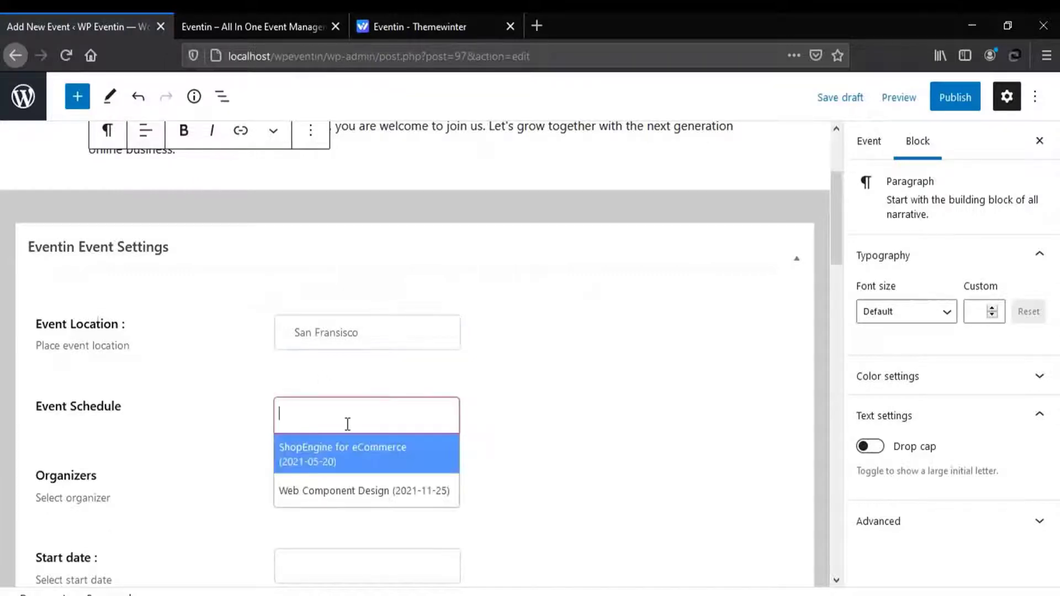
click(347, 460)
click(352, 436)
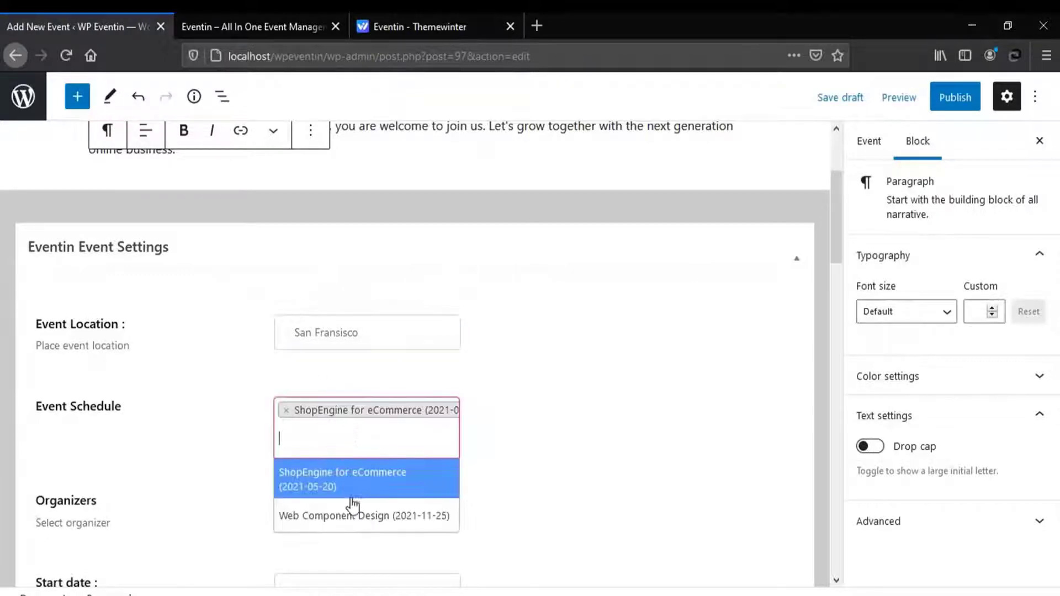
click(355, 513)
- Keep Organizer as the organizer and set the start date to 2021-03-13
scroll(337, 448, down, 5)
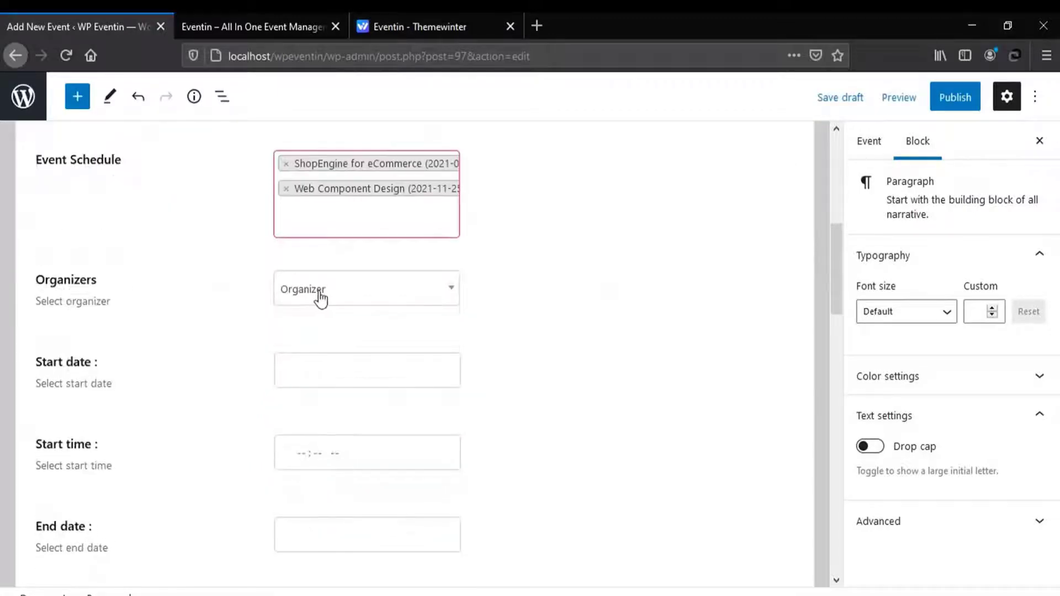
click(322, 296)
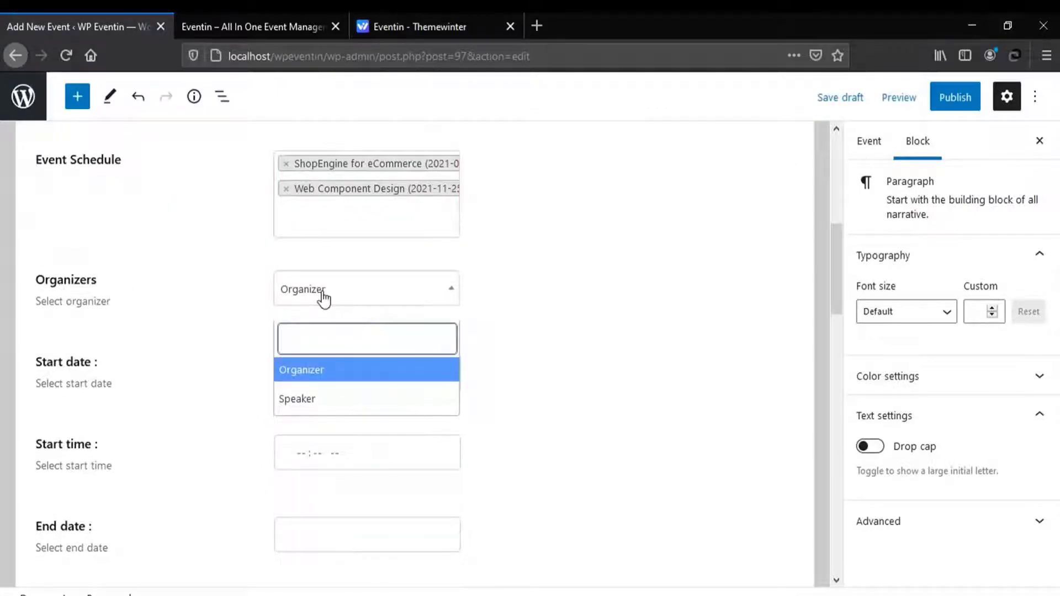
click(323, 298)
click(337, 375)
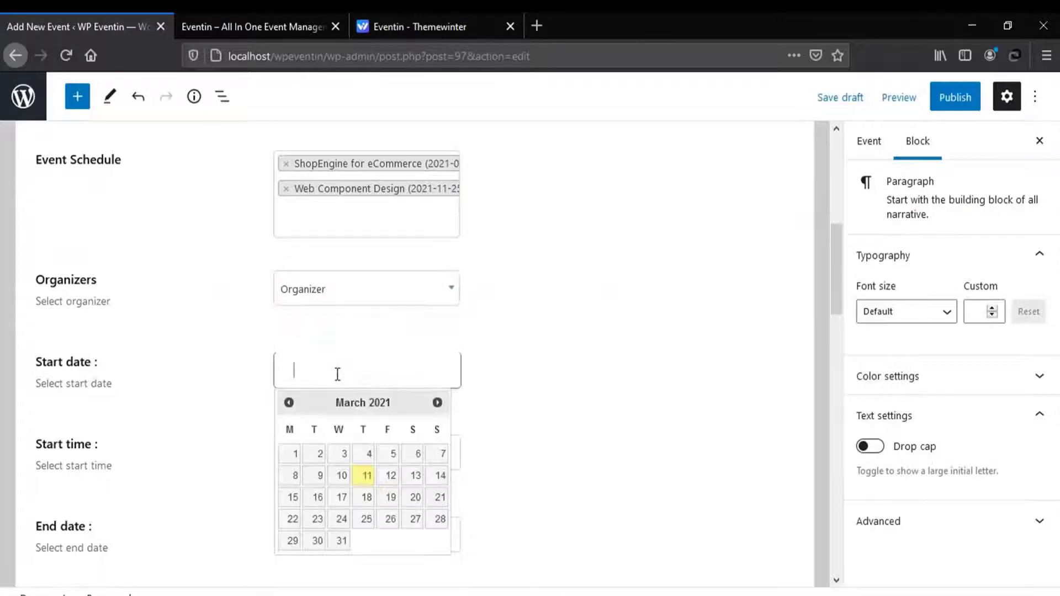
click(415, 478)
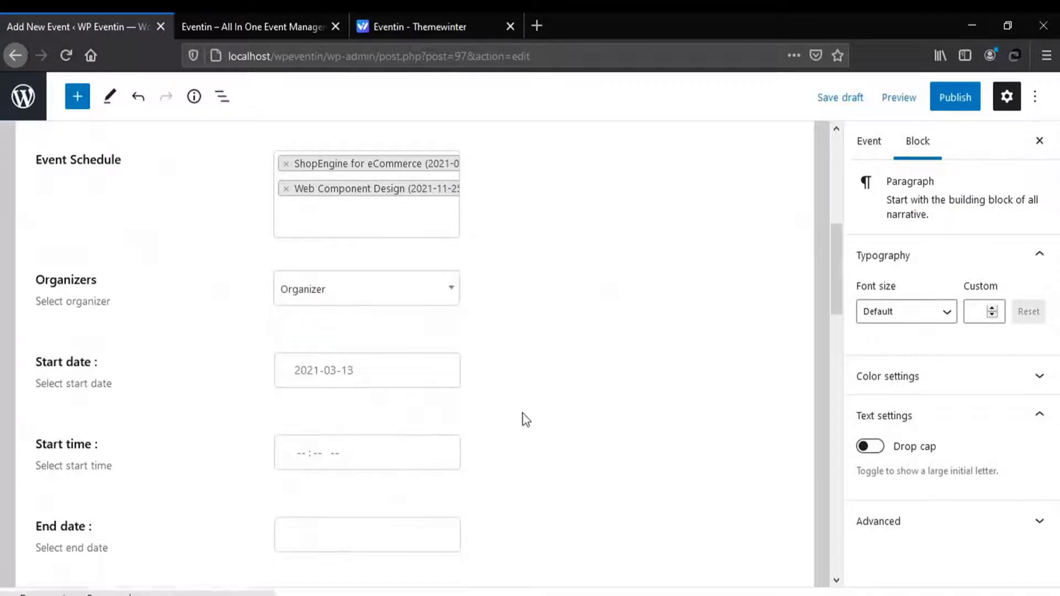
scroll(523, 418, down, 3)
click(302, 294)
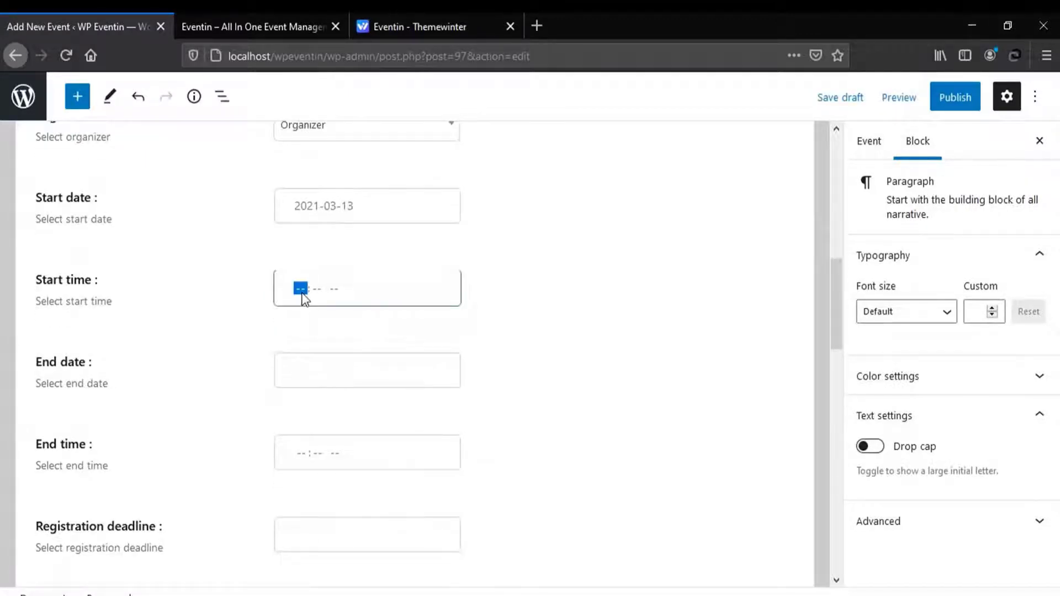
- Set the start time to 12:00 PM and the end date to 2021-03-19
text(1200)
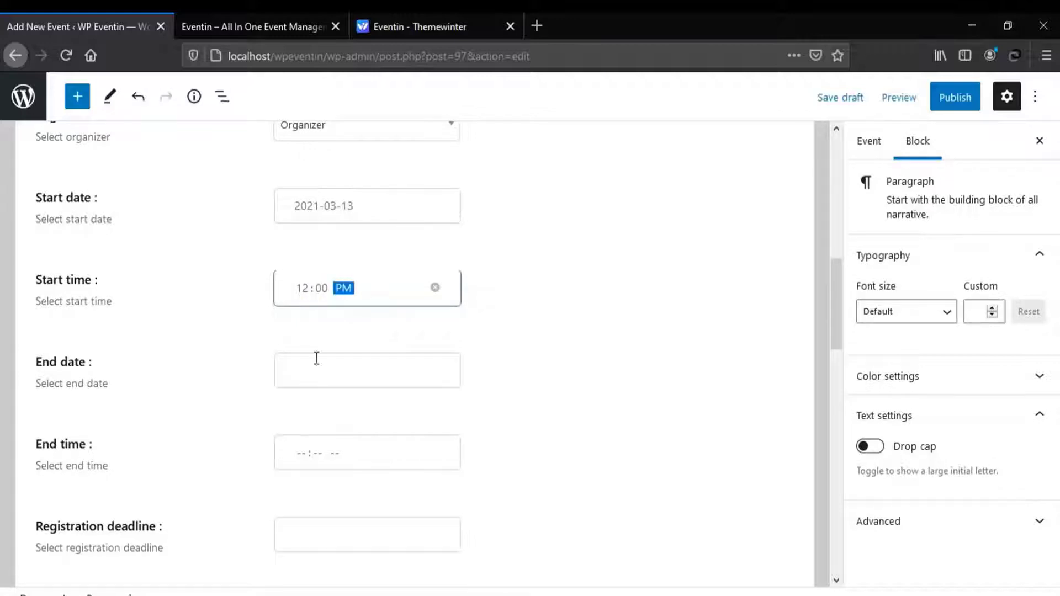
click(317, 358)
click(391, 497)
scroll(482, 423, down, 3)
- Set the end time to 12:00 PM and the registration deadline to 2021-03-10
click(301, 290)
text(12:)
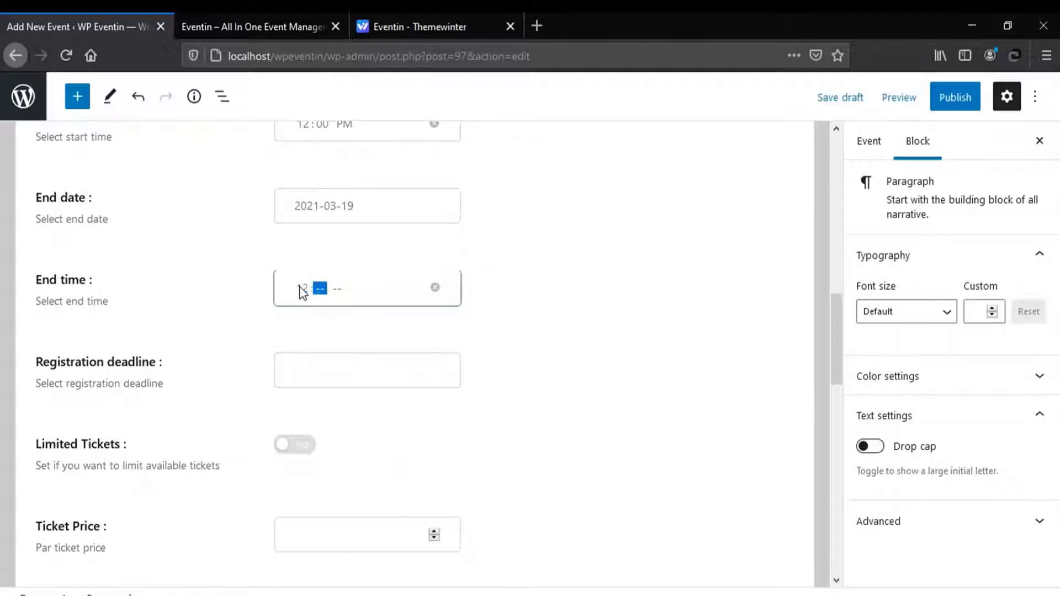
text(00)
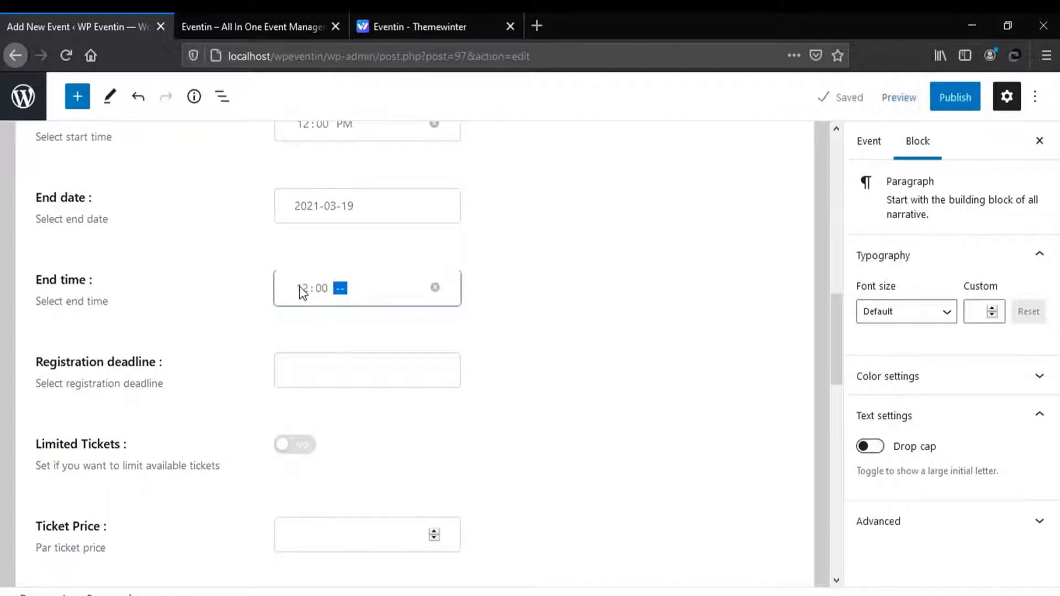
click(319, 378)
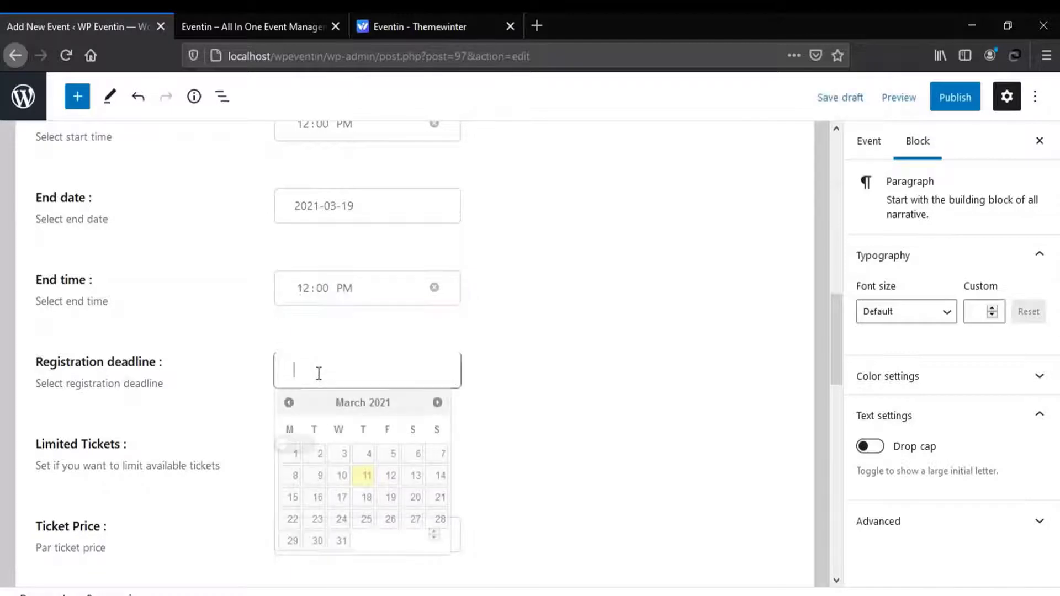
click(340, 477)
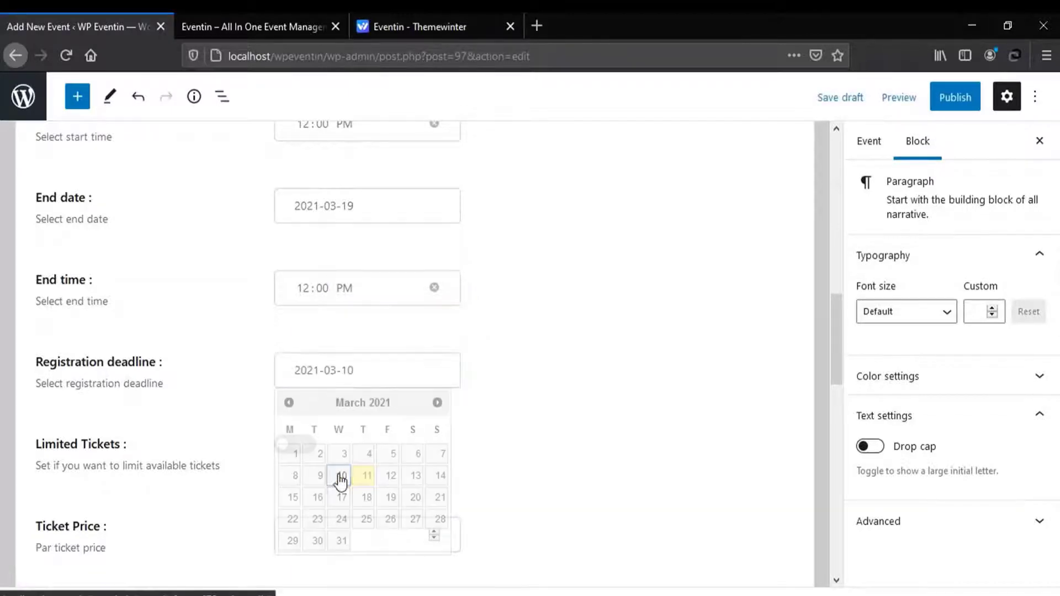
scroll(491, 414, down, 3)
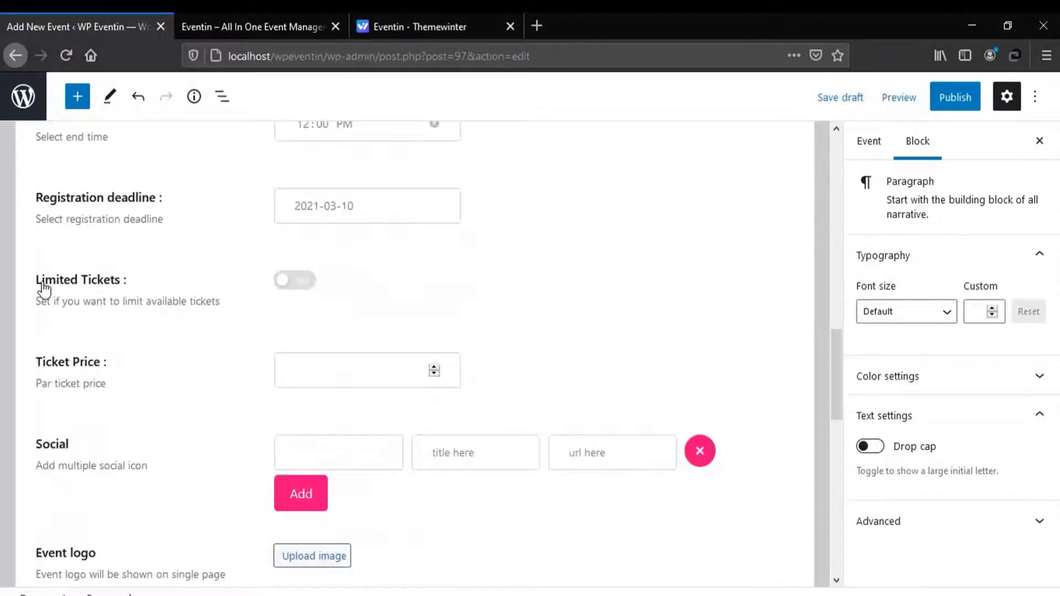
- Limit ticket availability to 118 tickets priced at 120
click(307, 286)
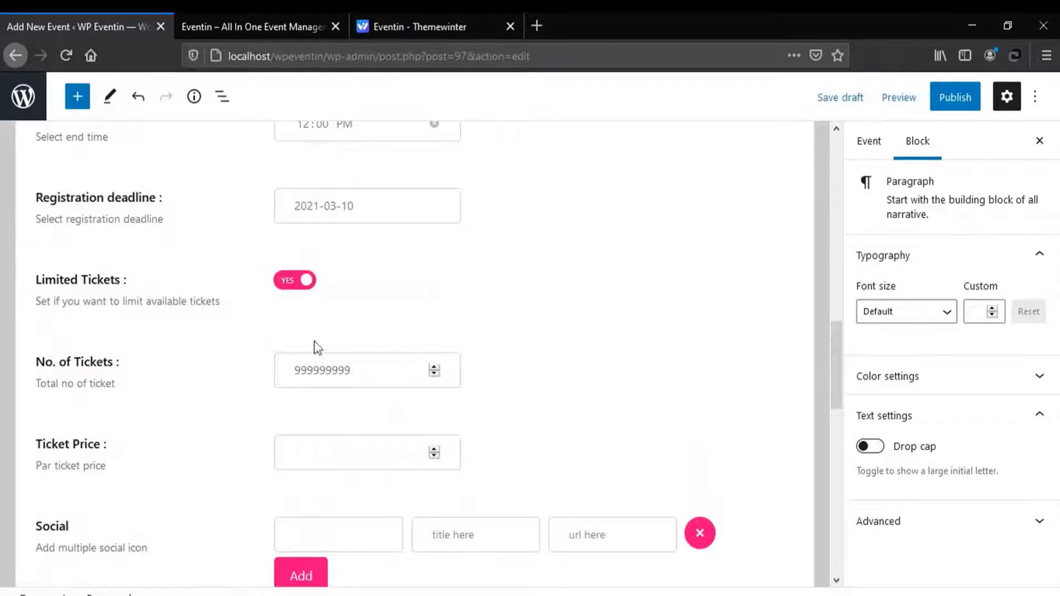
double_click(327, 368)
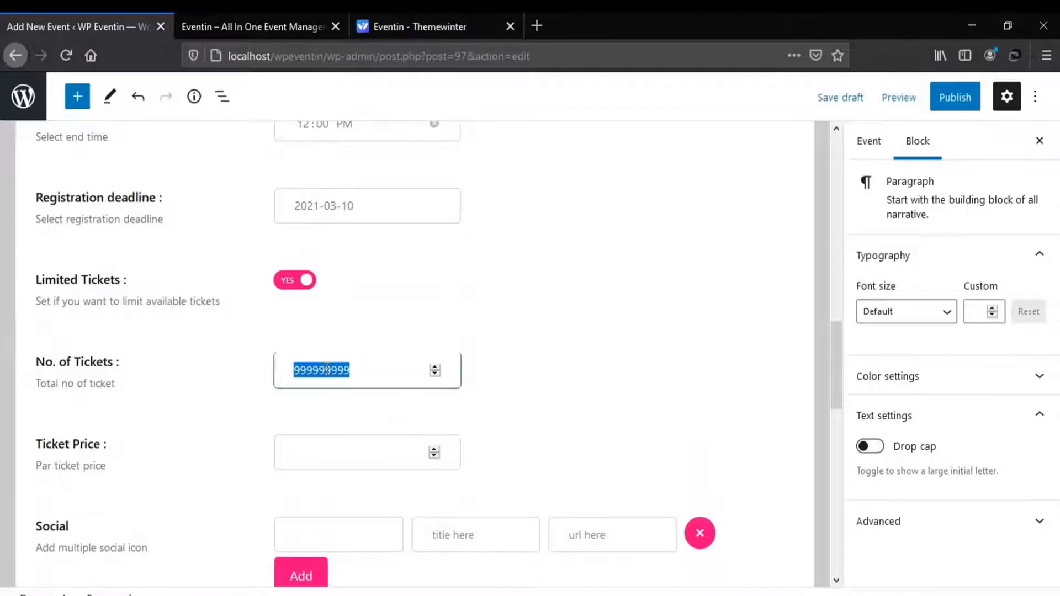
text(120)
scroll(328, 369, down, 2)
click(319, 453)
text(120)
- Add a Facebook social link with the fab fa-facebook-sq icon and URL fb.com/comevent21
scroll(486, 386, down, 3)
click(348, 368)
click(411, 218)
click(467, 371)
text(Facebook)
click(591, 378)
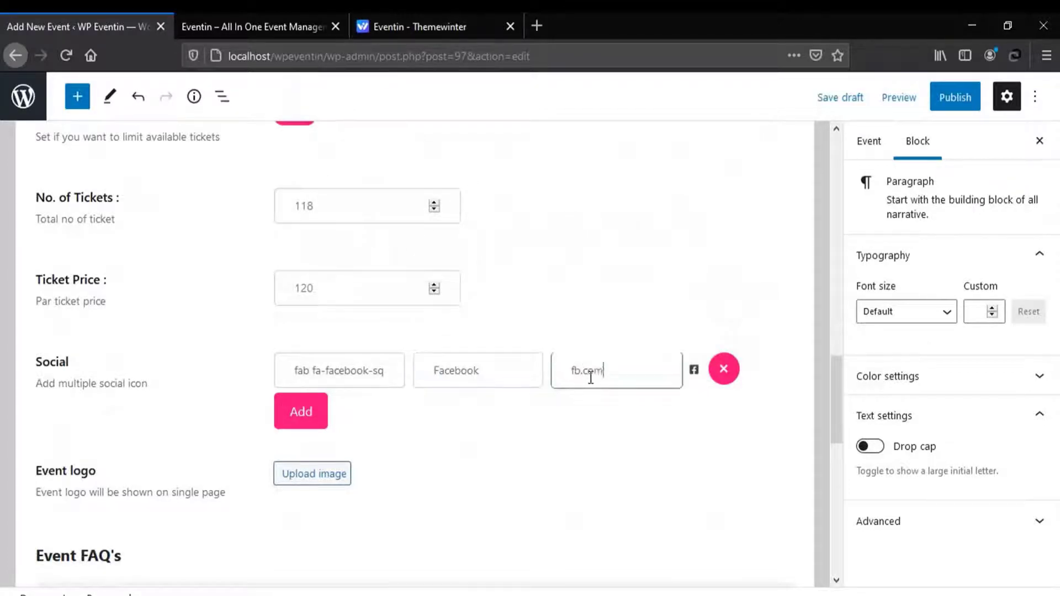
text(fb.com/comevent21)
scroll(513, 432, down, 2)
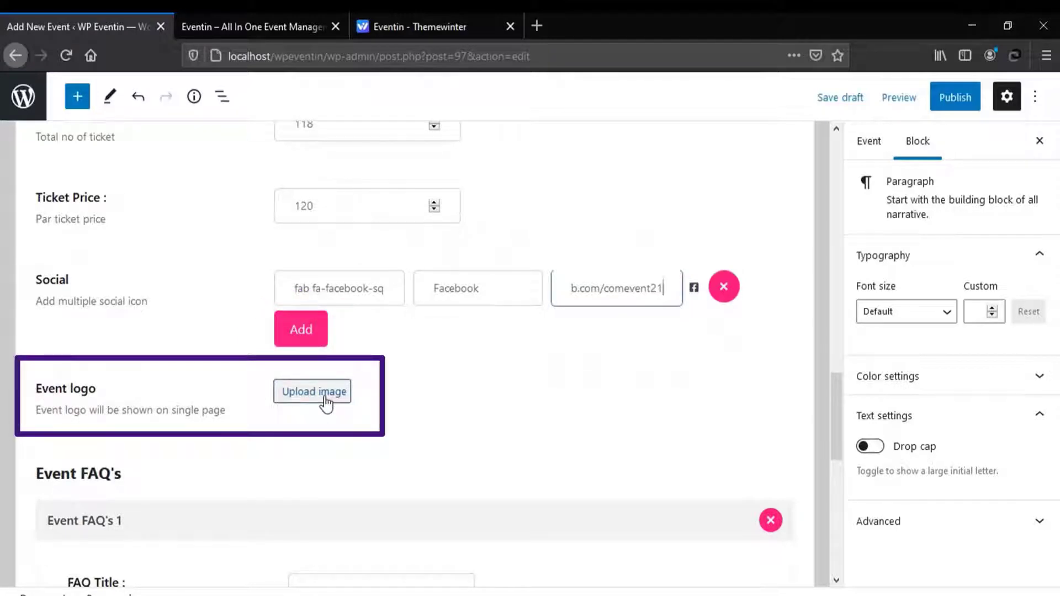
scroll(197, 248, up, 1)
scroll(197, 249, down, 7)
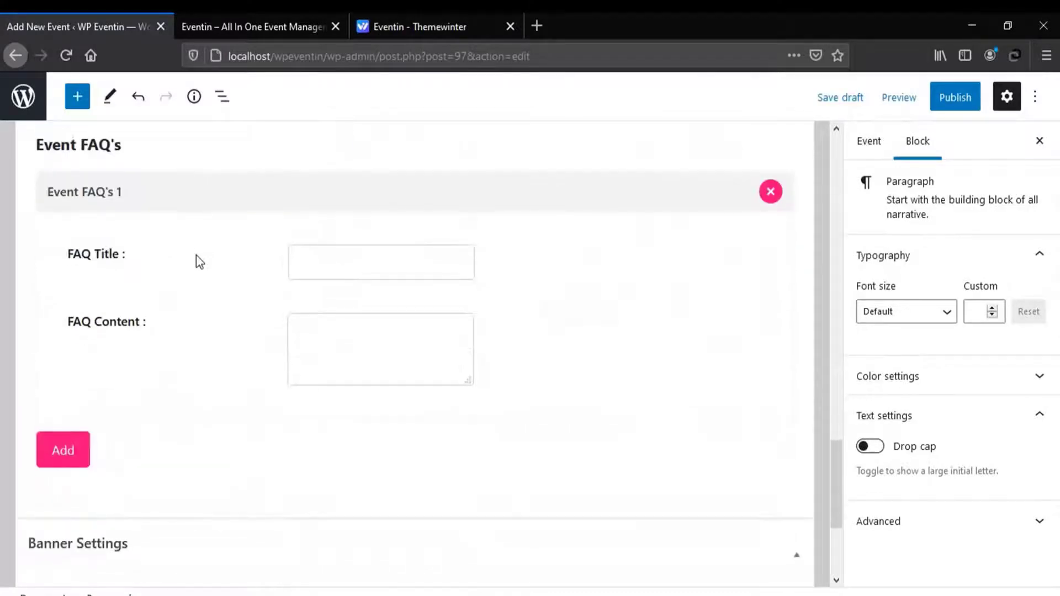
- Paste 'Is this event in offline?' as the first FAQ title
click(326, 261)
right_click(327, 262)
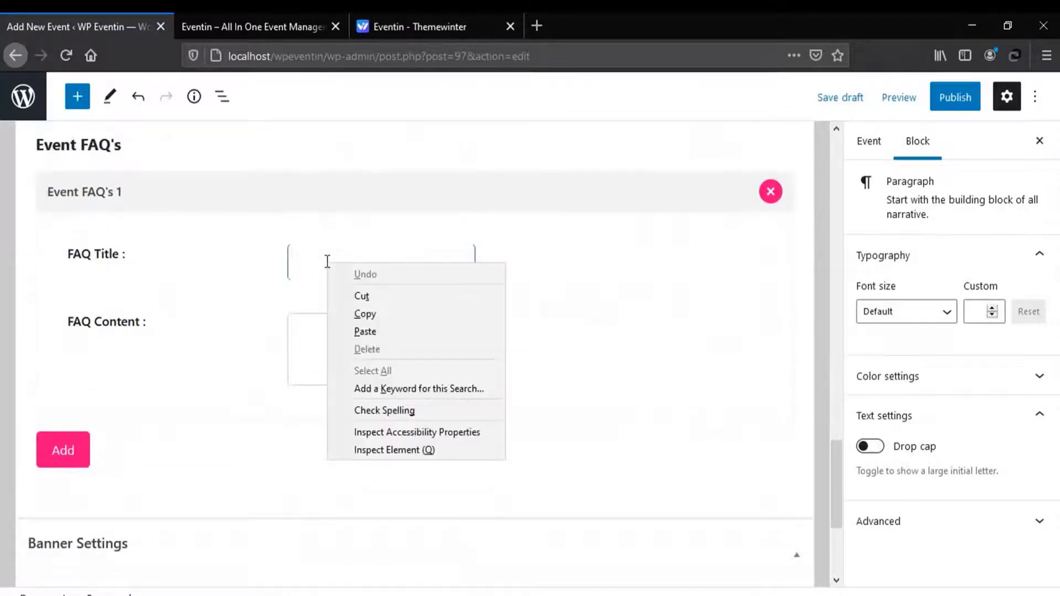
click(366, 333)
click(345, 342)
- Copy the FAQ1 answer from the Word notes into the FAQ Content
key(alt+Tab)
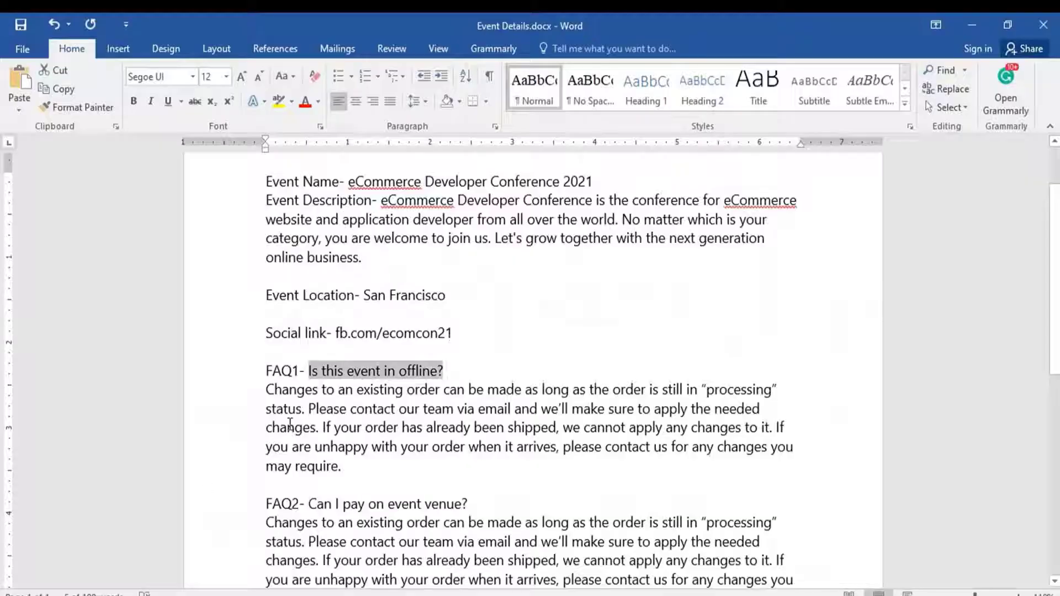
drag(268, 393, 342, 467)
right_click(292, 422)
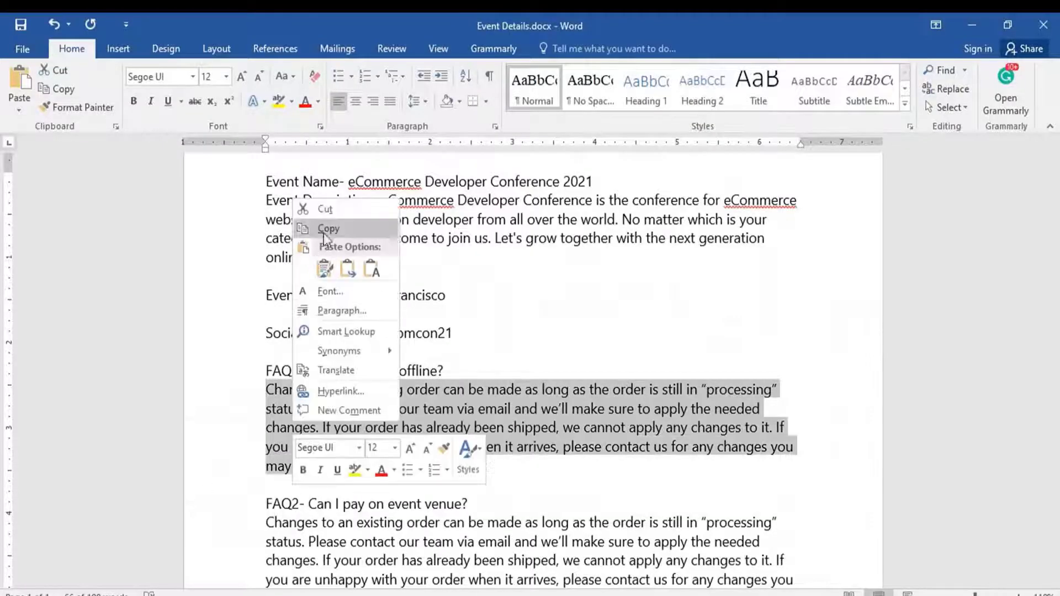
click(331, 228)
key(alt+Tab)
right_click(337, 337)
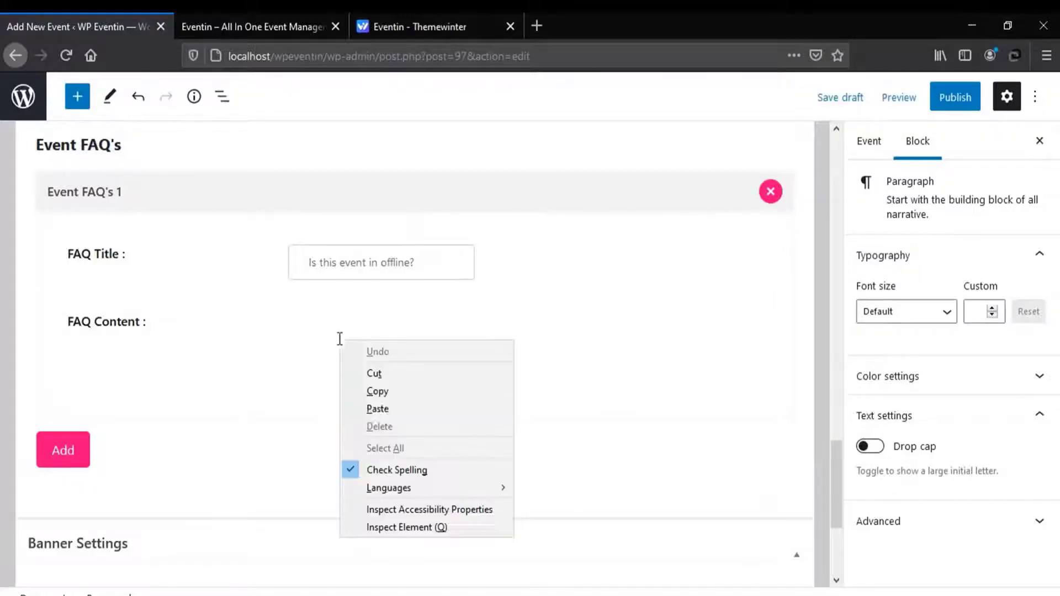
click(374, 408)
scroll(174, 349, down, 2)
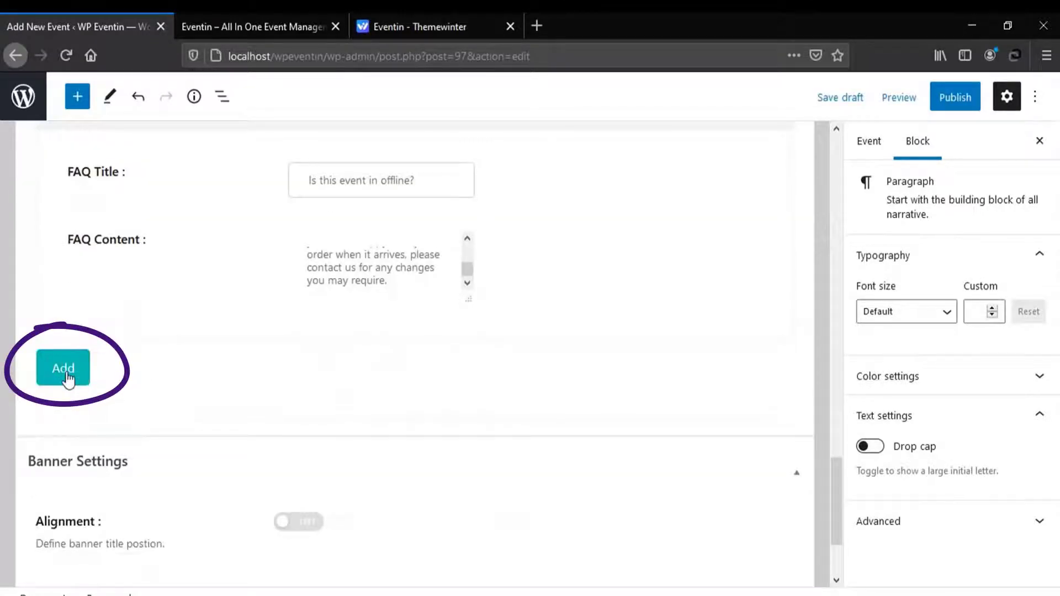
- Set the Banner to SHOW and switch the sidebar to the Event post settings
scroll(281, 441, down, 3)
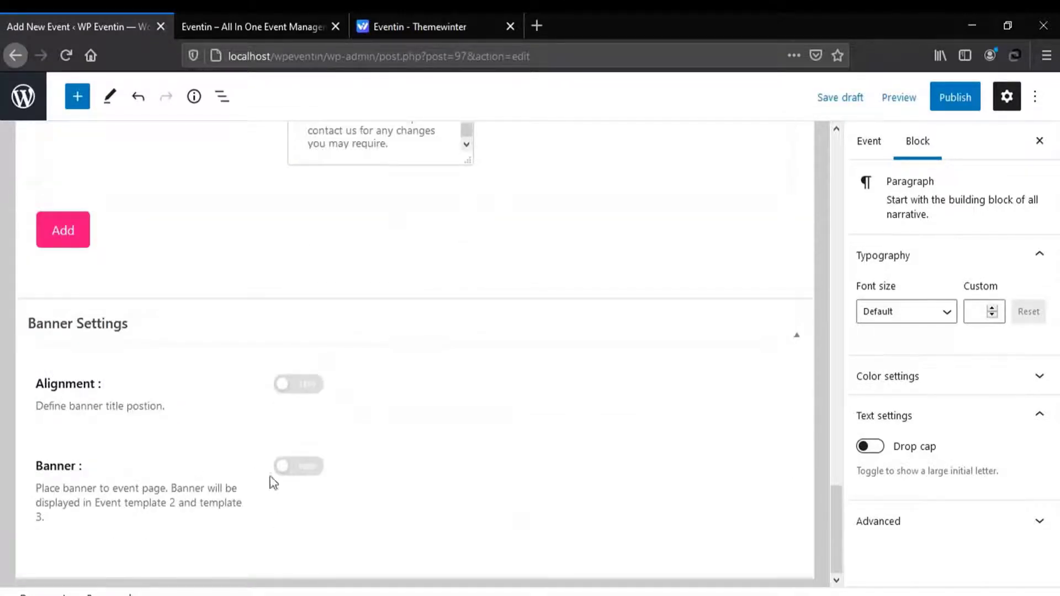
click(308, 478)
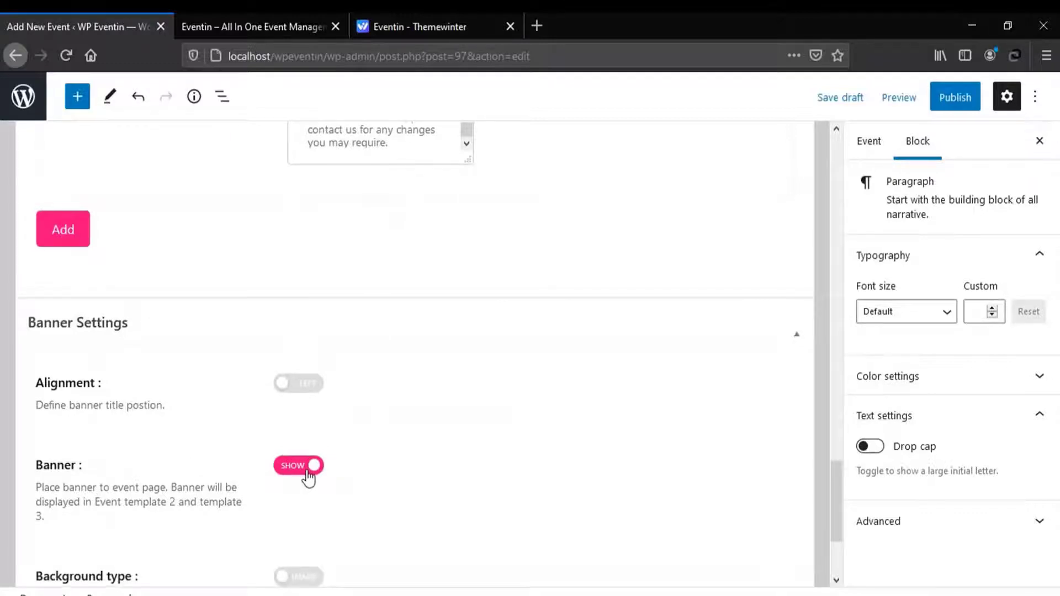
scroll(155, 430, down, 3)
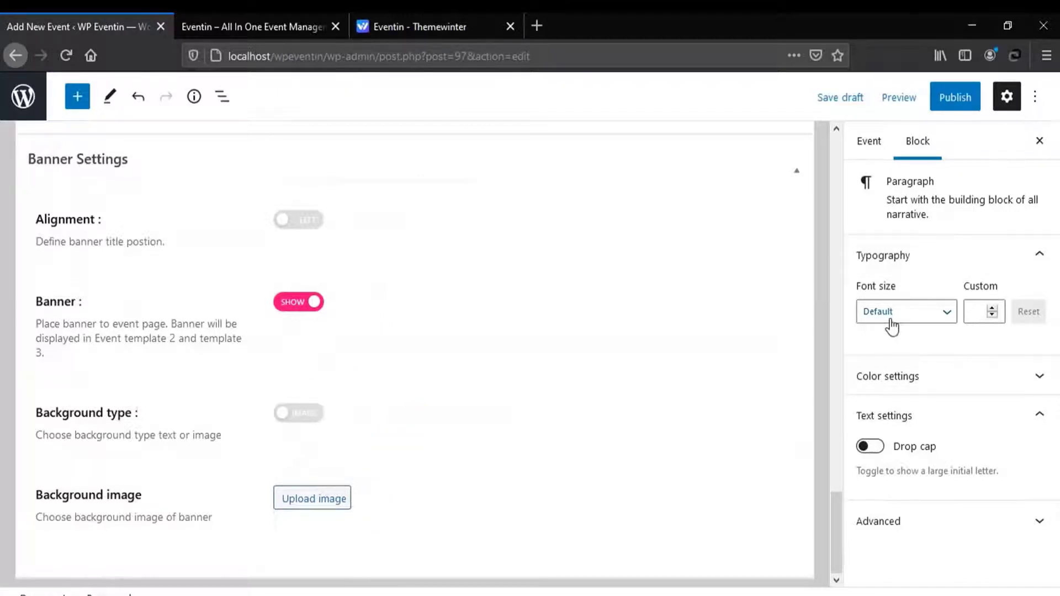
click(870, 144)
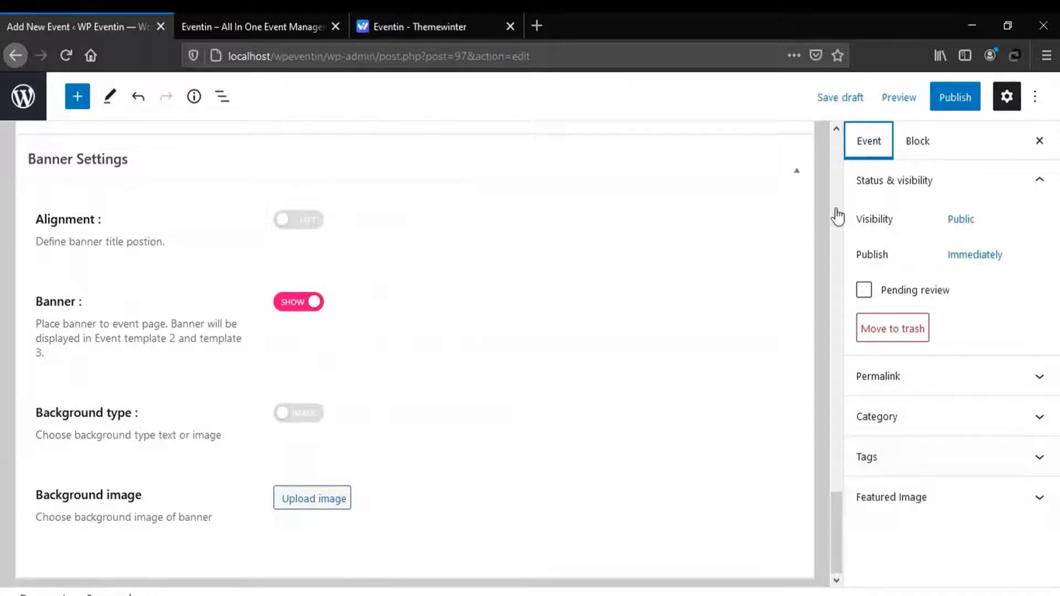
- Publish the event, confirm, and open its View Event link in a new tab
click(955, 100)
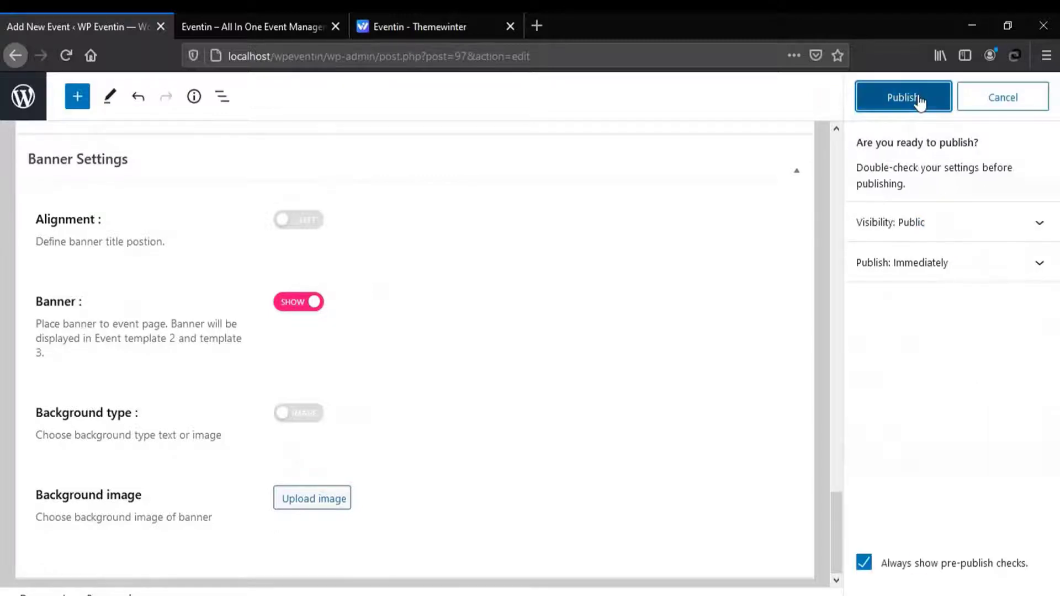
click(920, 98)
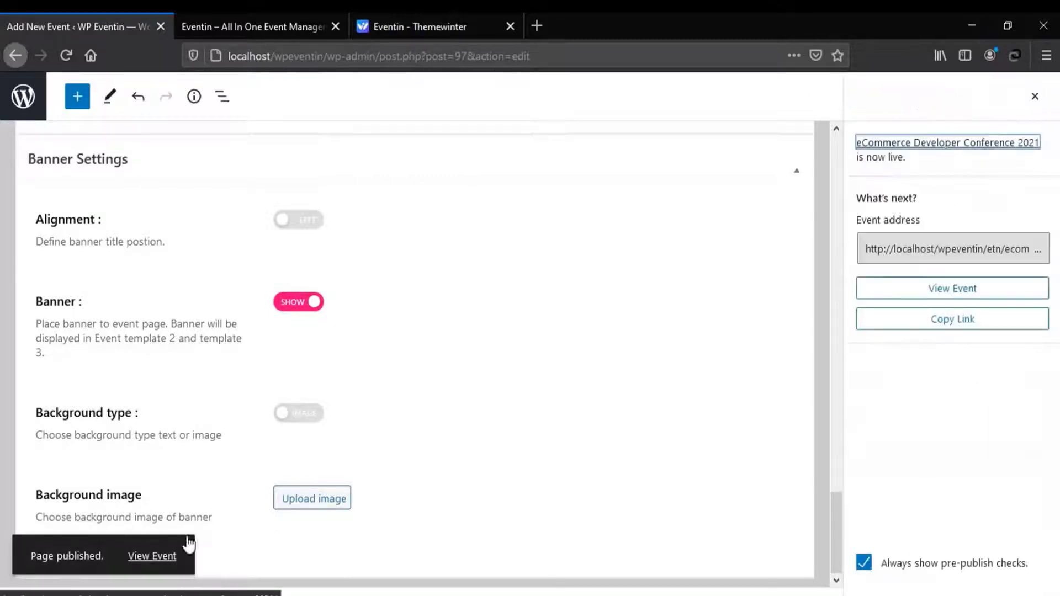
right_click(153, 557)
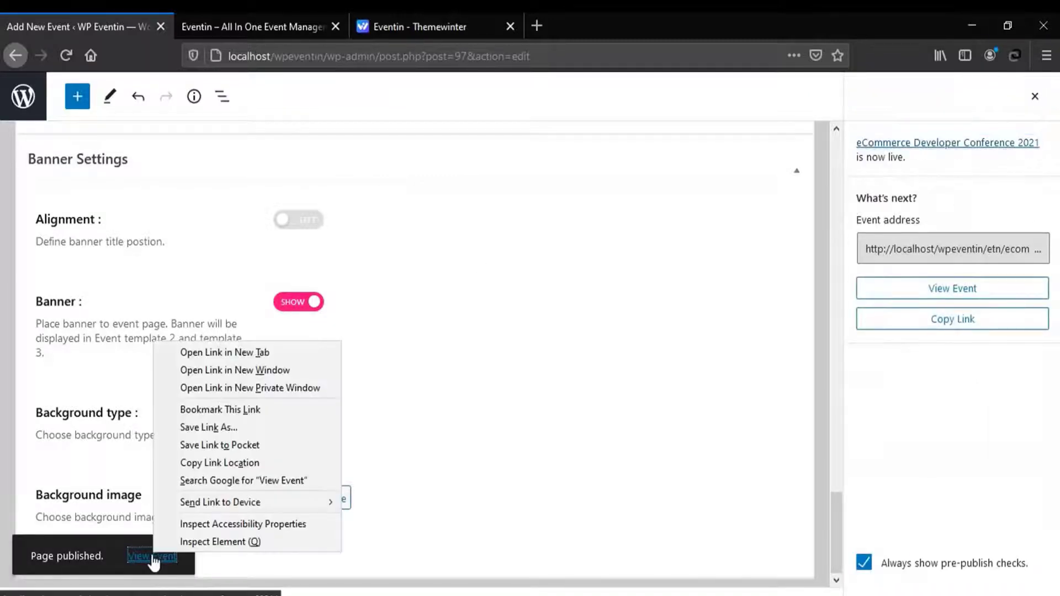
click(221, 352)
- On the published event page, review the title and description
click(227, 32)
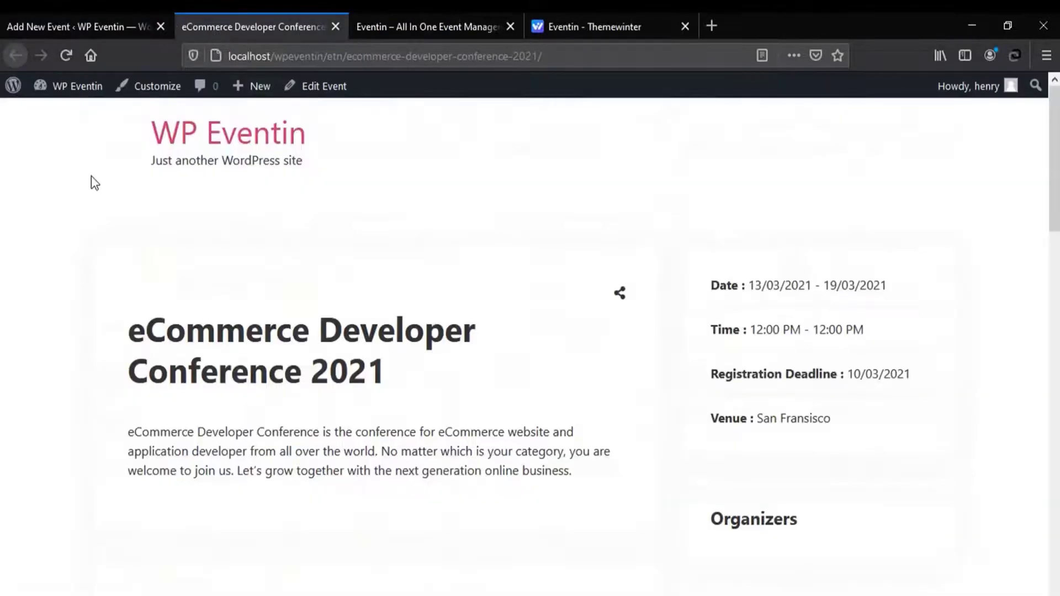
mouse_move(621, 293)
drag(133, 326, 386, 373)
click(385, 372)
scroll(171, 282, down, 3)
drag(134, 270, 545, 324)
click(544, 324)
scroll(388, 251, down, 4)
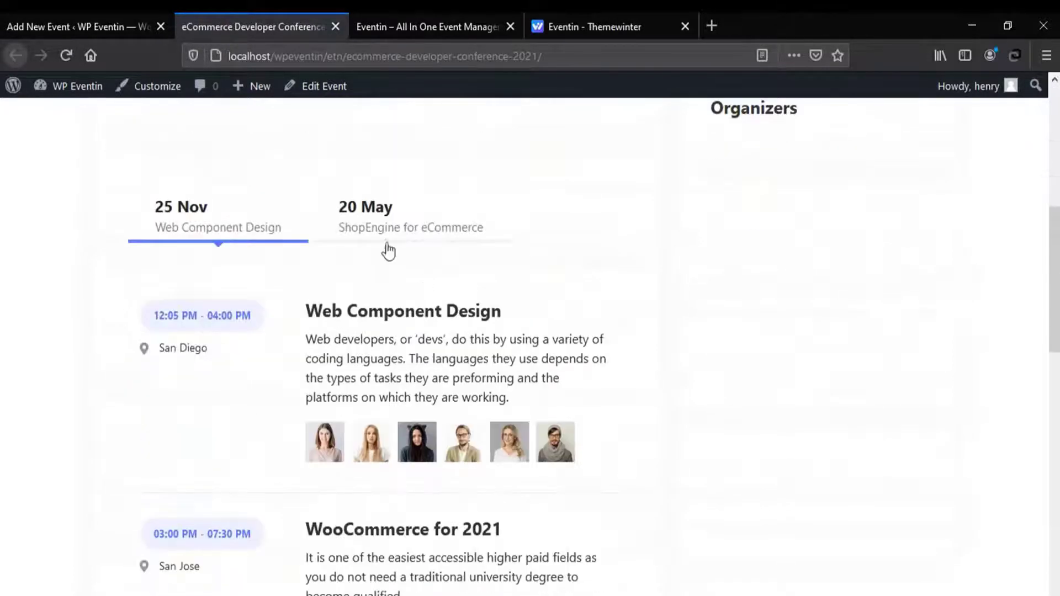
- Check the 20 May and 25 Nov schedule tabs and collapse the FAQ answer
click(355, 227)
click(227, 224)
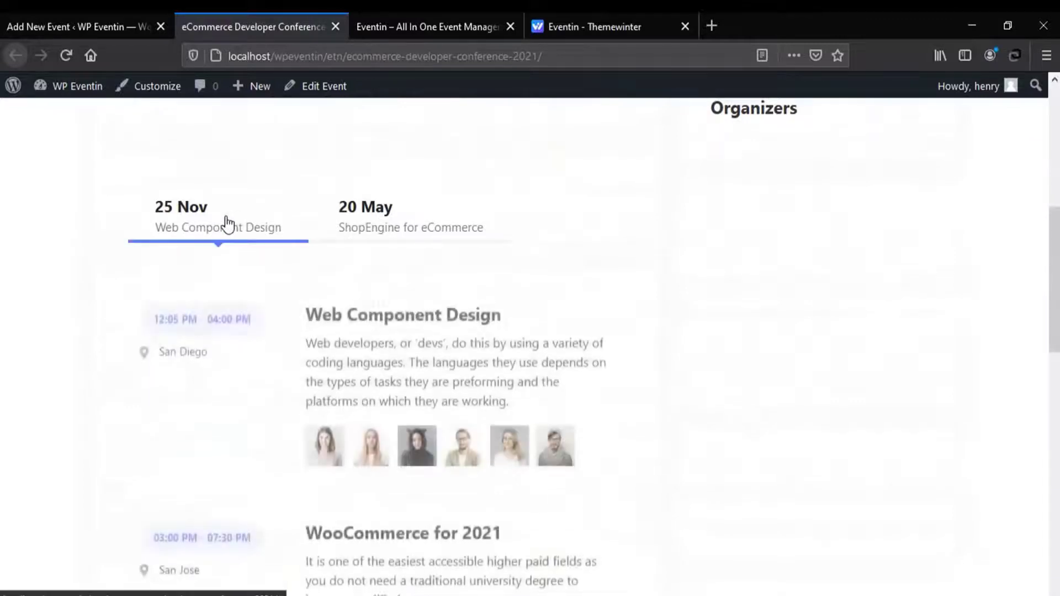
scroll(227, 224, down, 10)
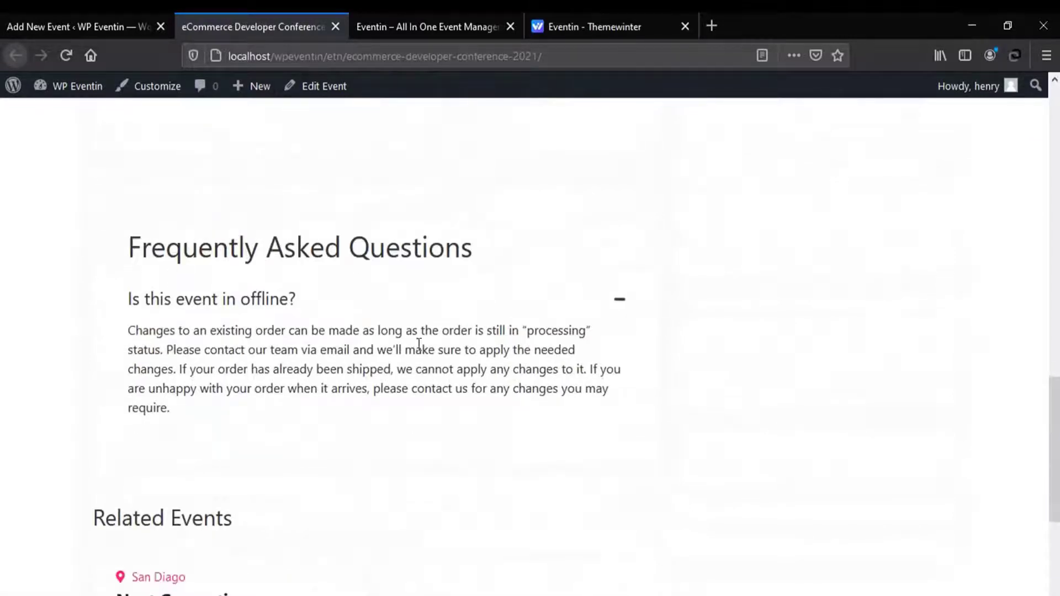
click(620, 302)
scroll(617, 307, down, 3)
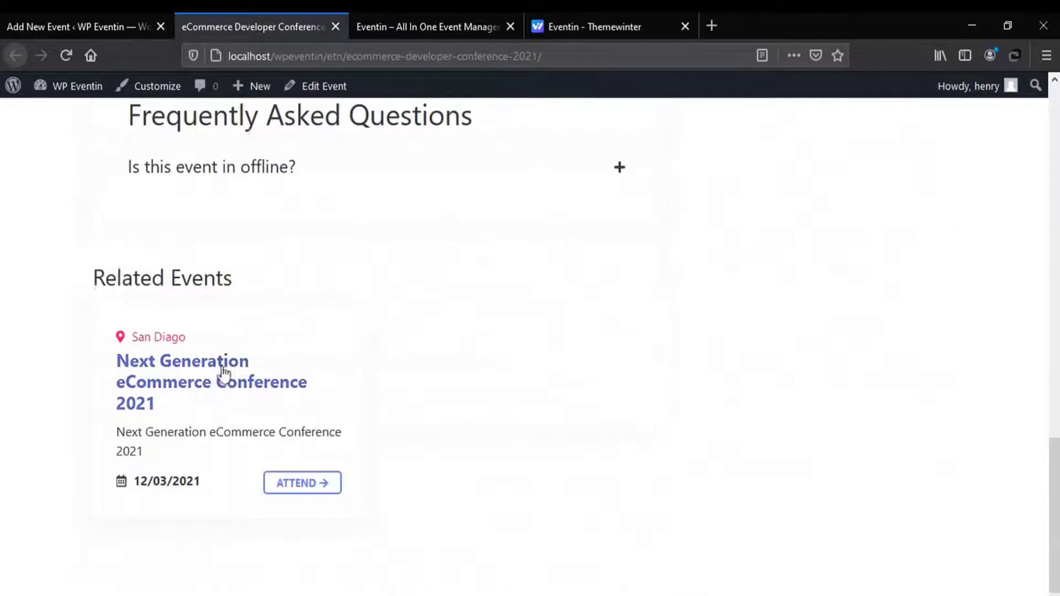
scroll(608, 434, up, 20)
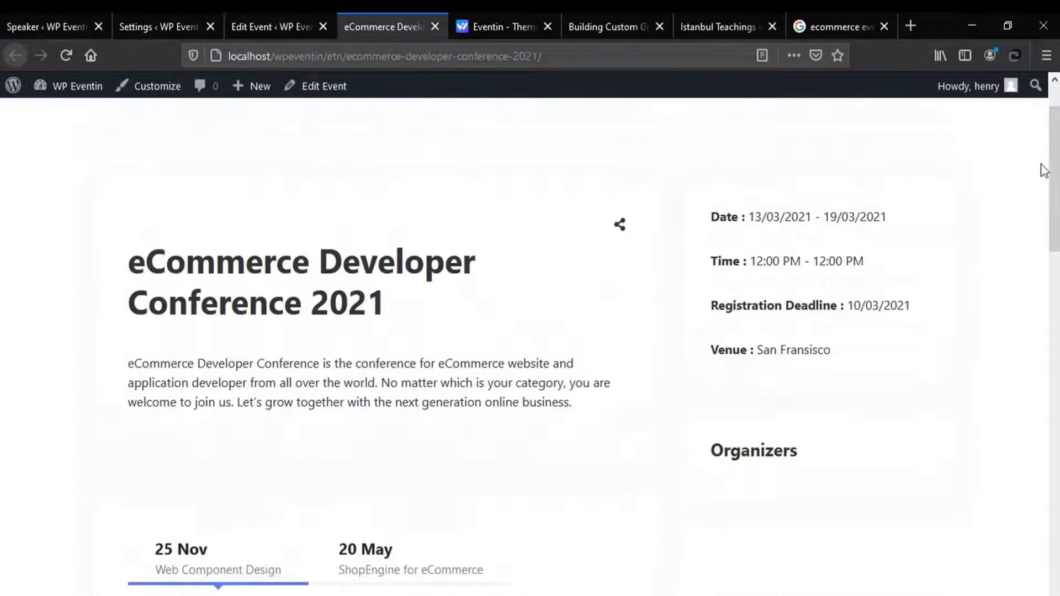
scroll(885, 308, down, 2)
- Review the Organizers section of the event page
drag(712, 380, 814, 383)
click(747, 432)
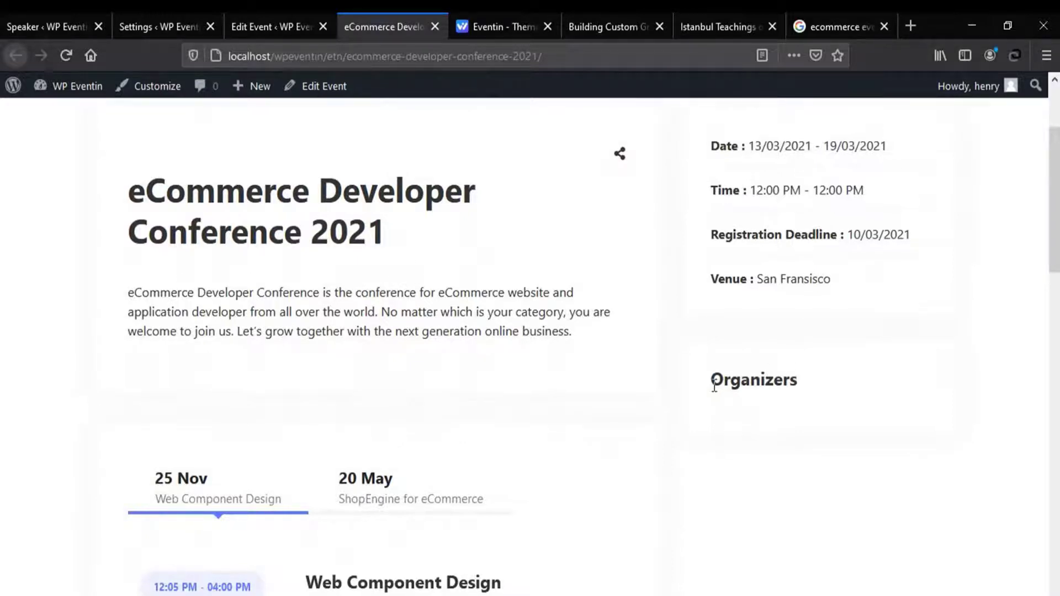
drag(714, 387, 818, 389)
click(782, 387)
- Assign the first speaker, Chief Technology Officer, to the Organizer category and update it
click(54, 28)
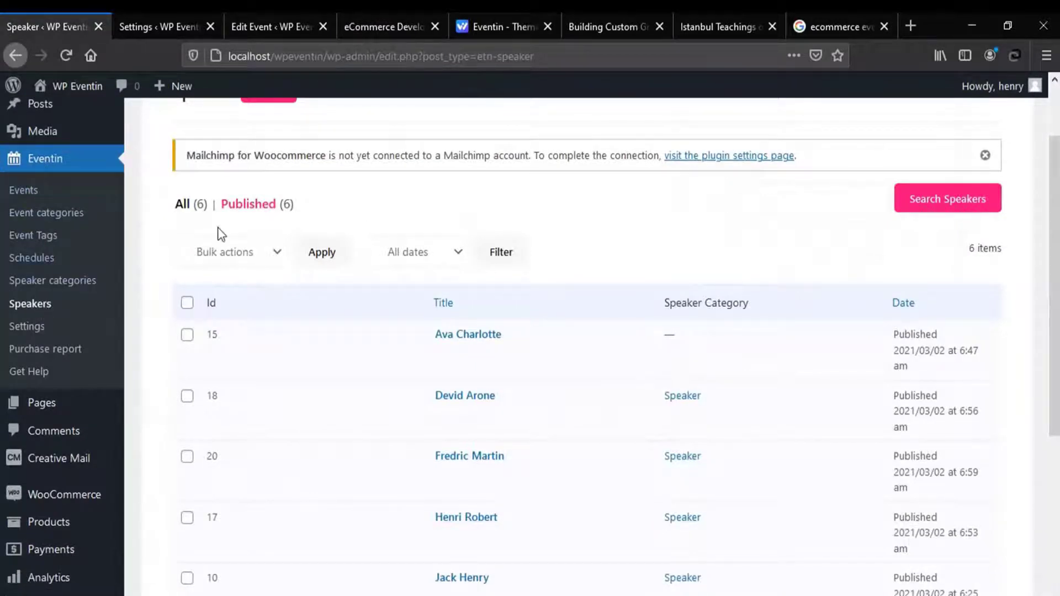
mouse_move(445, 353)
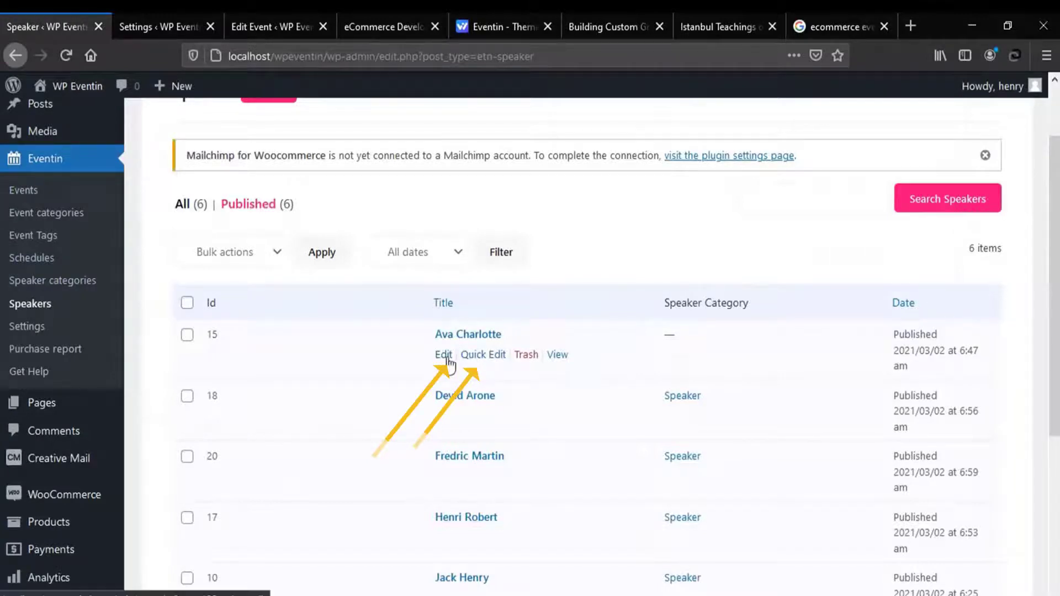
click(487, 356)
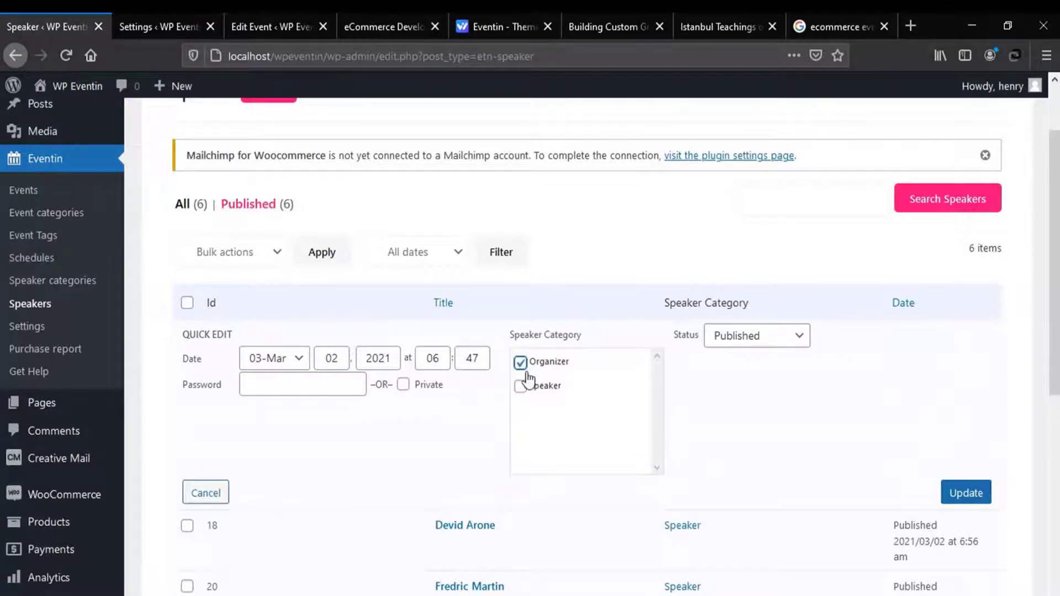
click(521, 365)
click(206, 492)
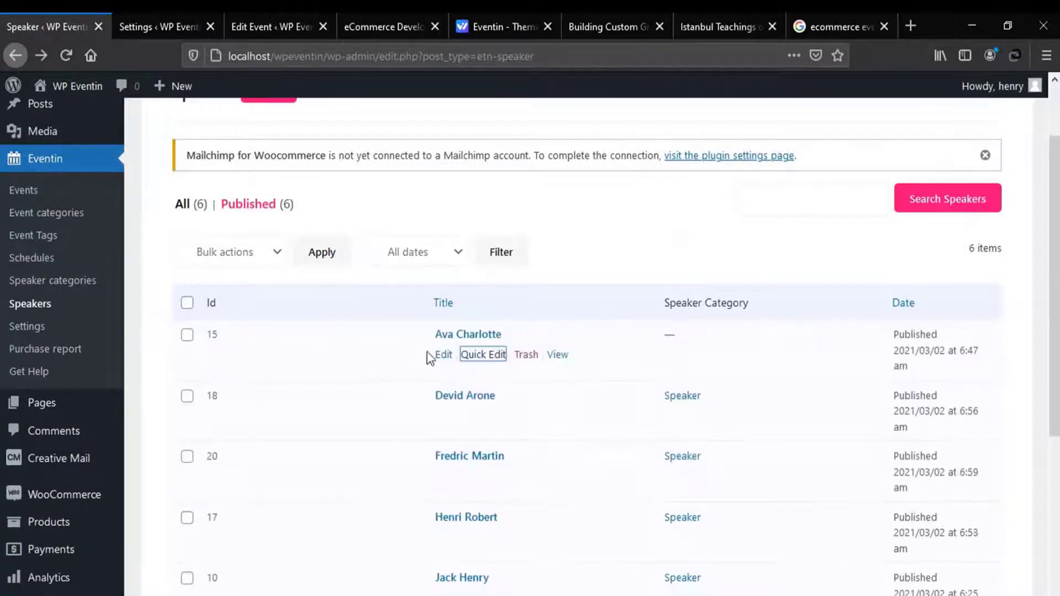
click(442, 354)
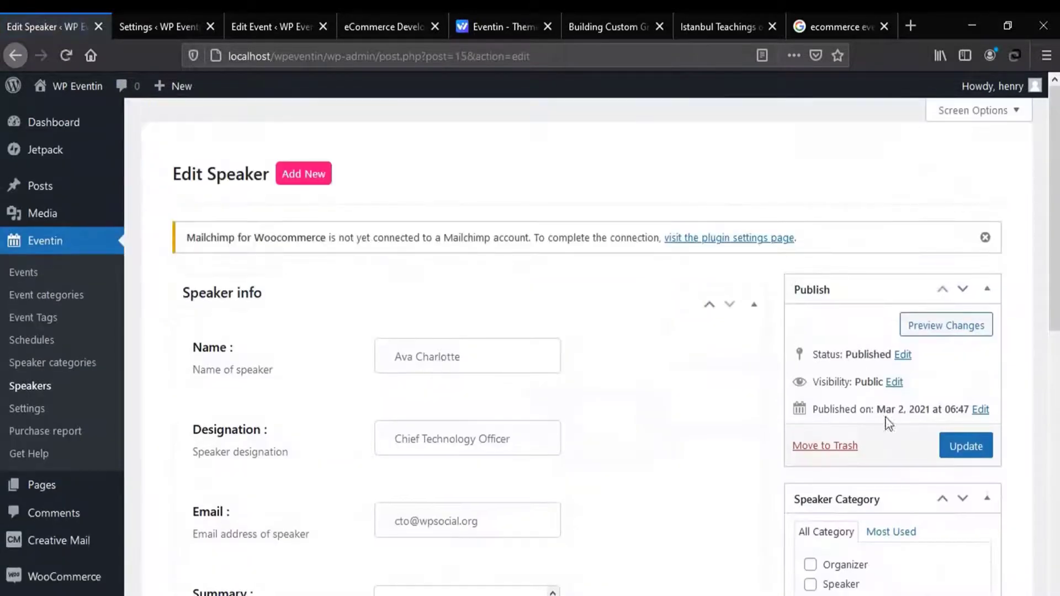
click(810, 565)
click(970, 448)
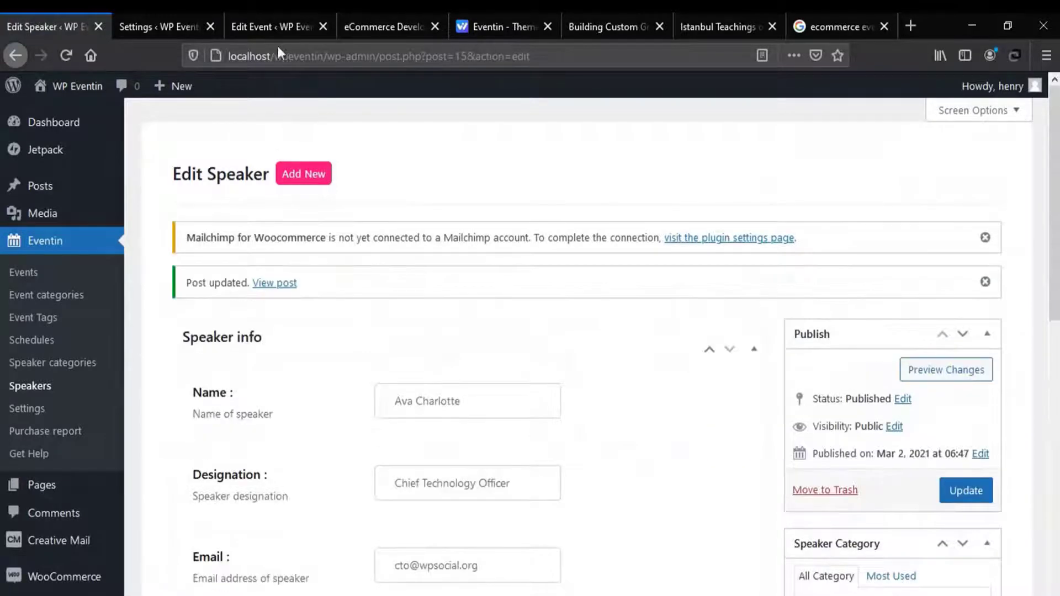
click(272, 27)
- Set the conference crowd photo OTDYKH2019_B2Bevents.jpg as the featured image and update the event
click(978, 535)
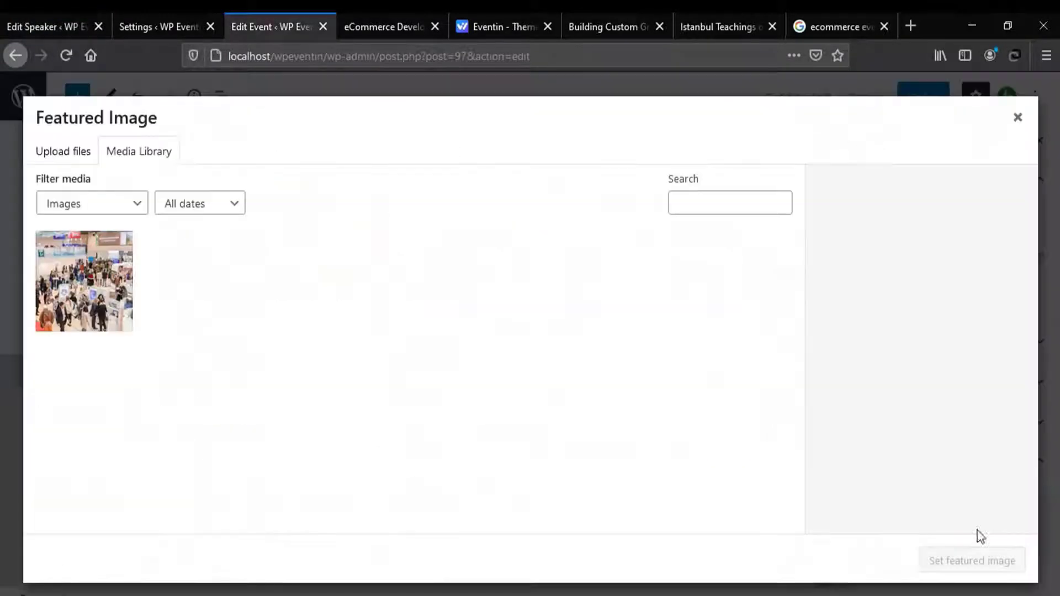
click(86, 290)
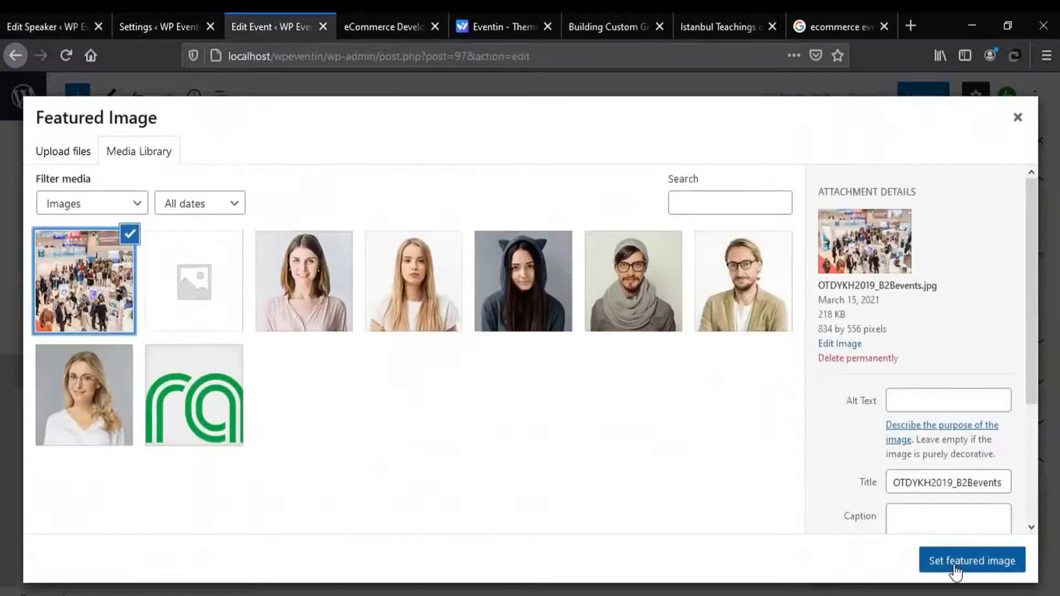
click(958, 570)
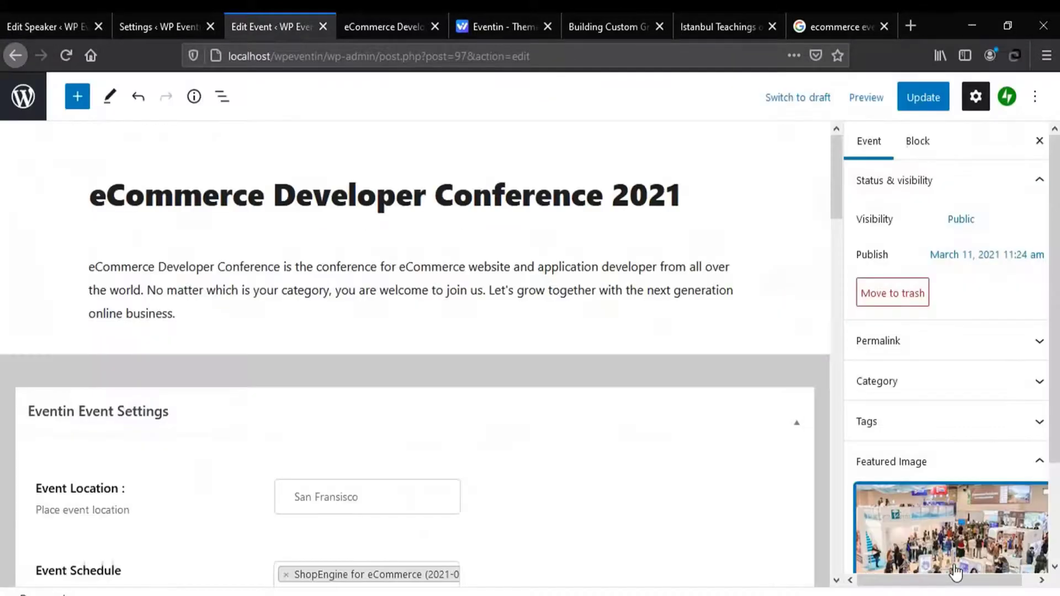
click(934, 106)
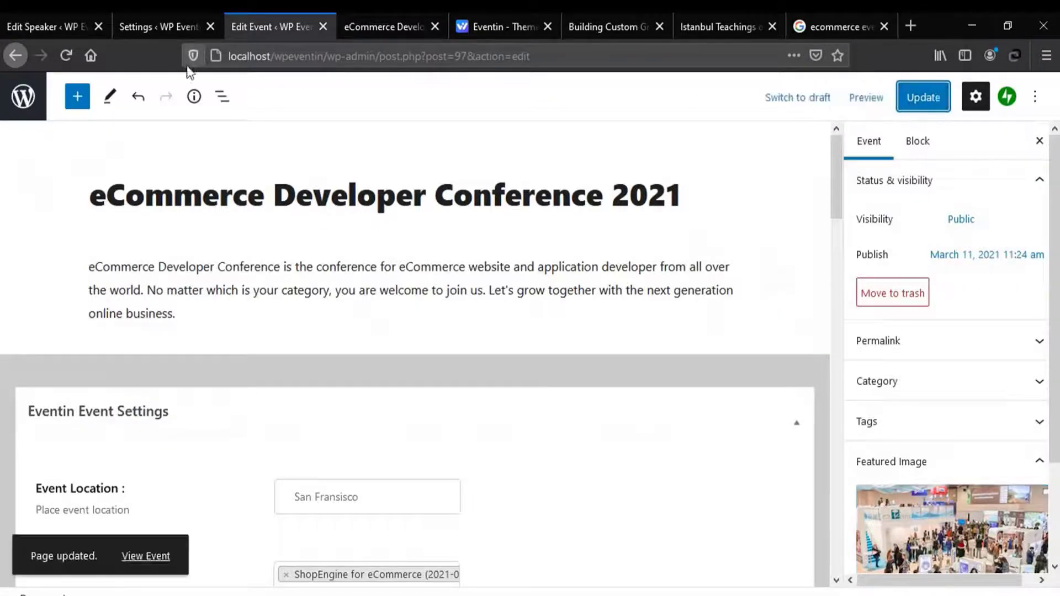
- Set Sell on Woocommerce to YES, save the Eventin settings, and reload the conference page
click(158, 30)
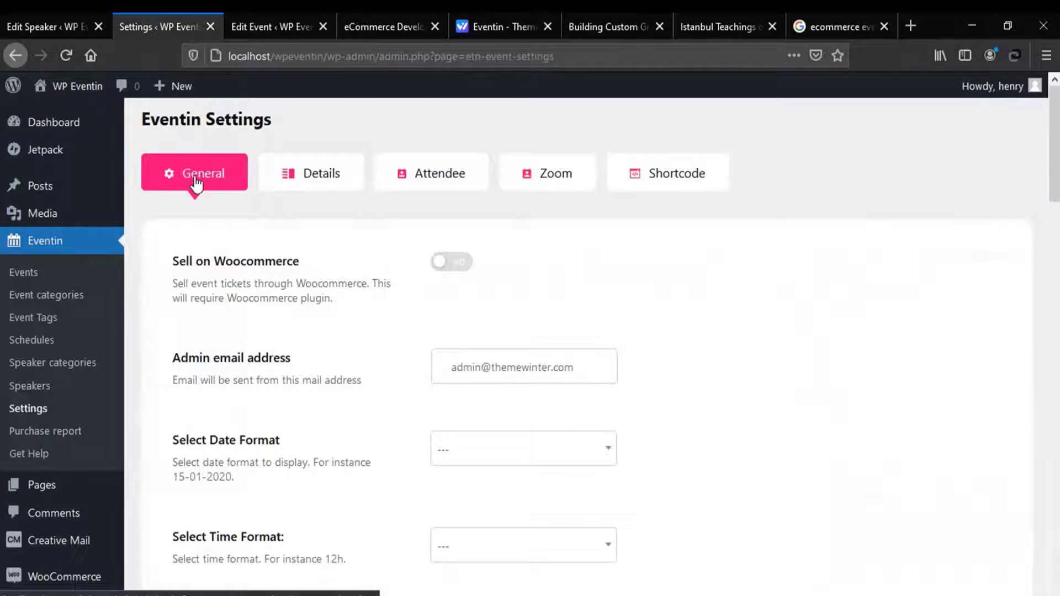
drag(173, 262, 308, 268)
click(453, 263)
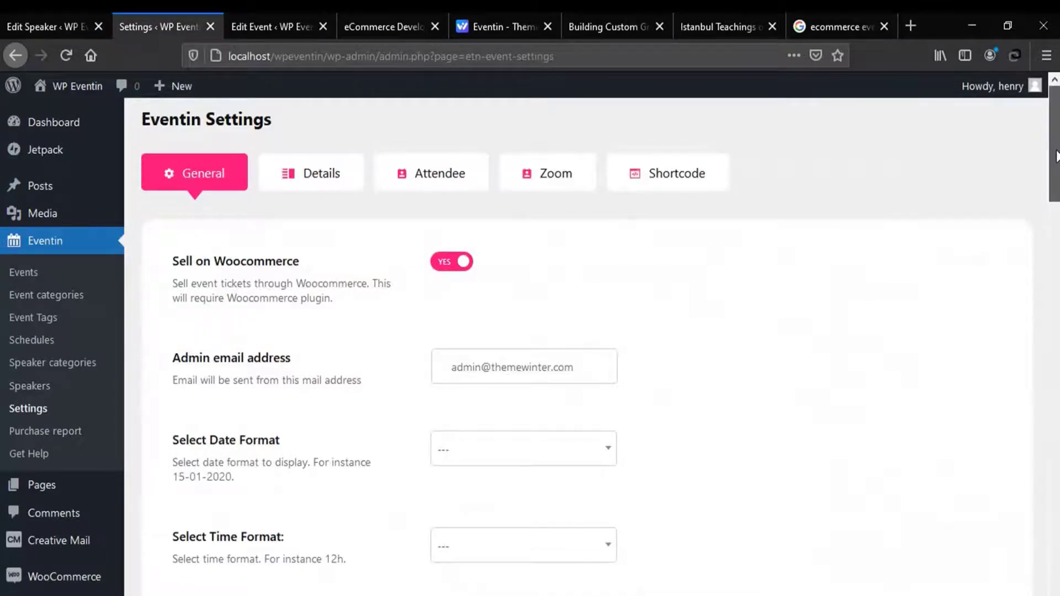
scroll(1056, 156, down, 10)
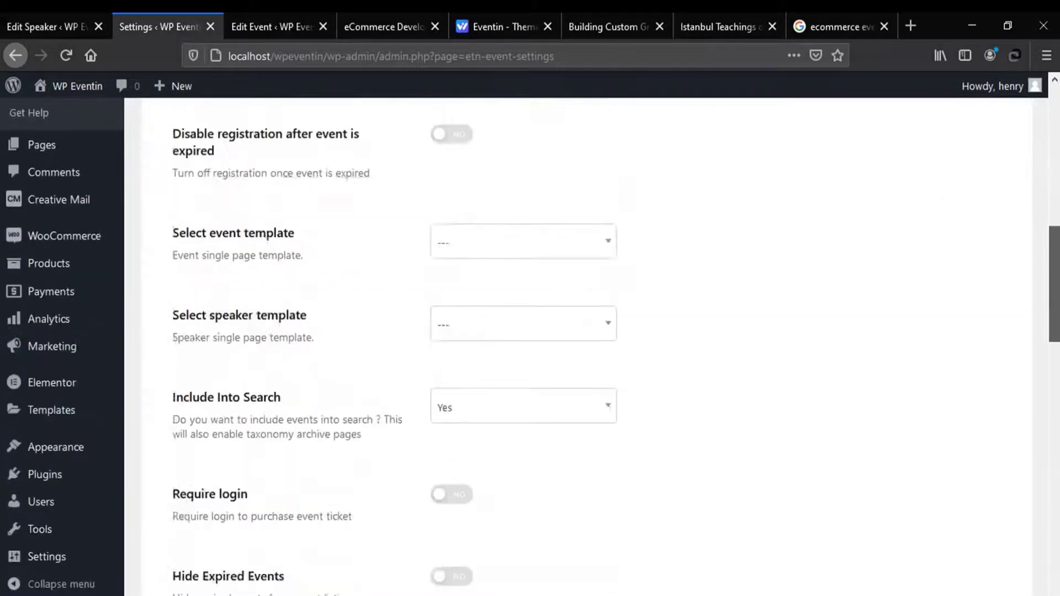
scroll(585, 342, down, 15)
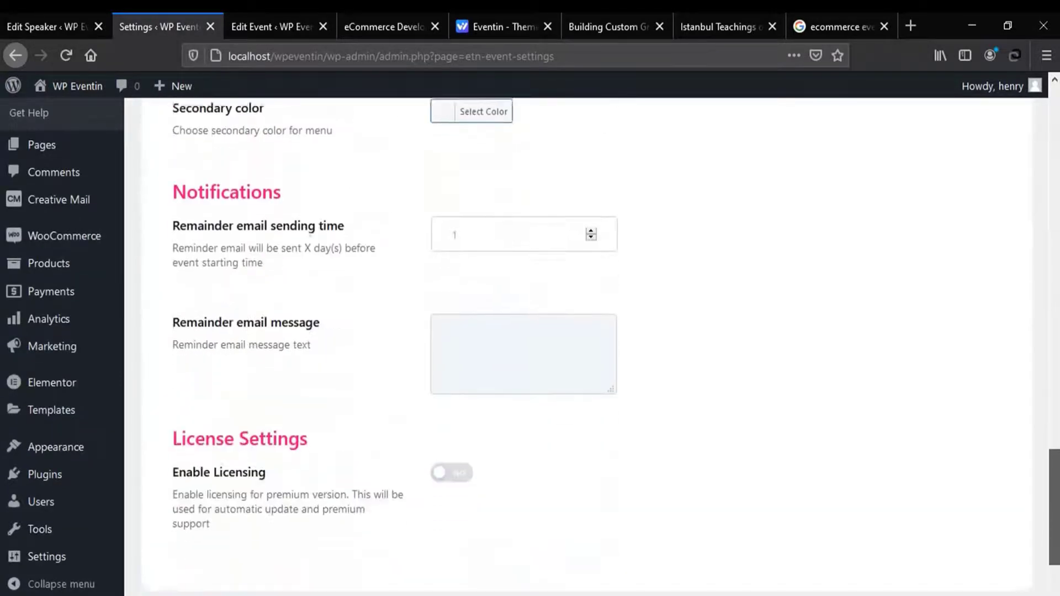
scroll(661, 550, down, 2)
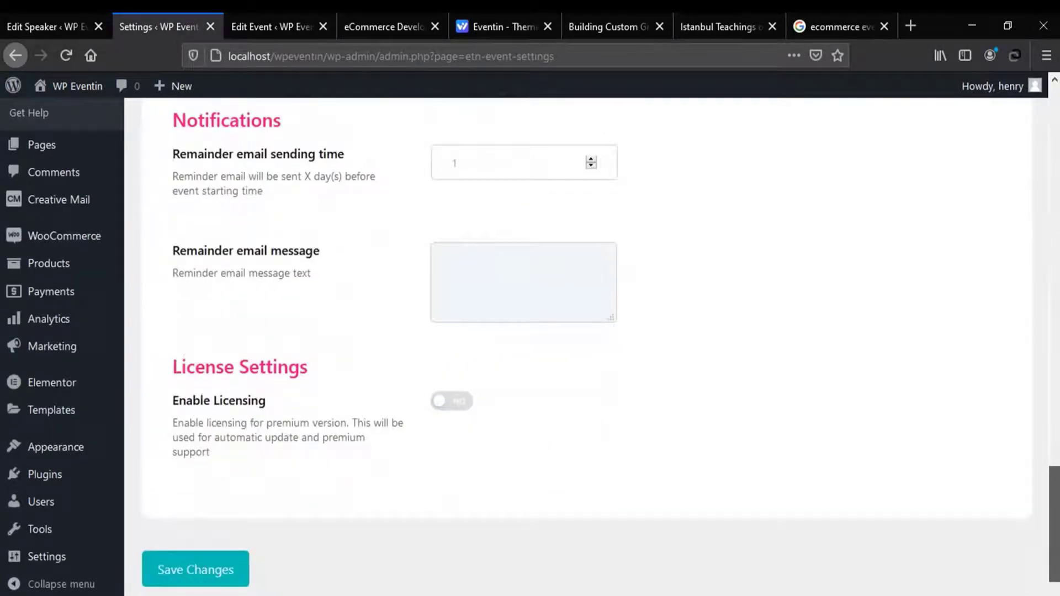
click(178, 581)
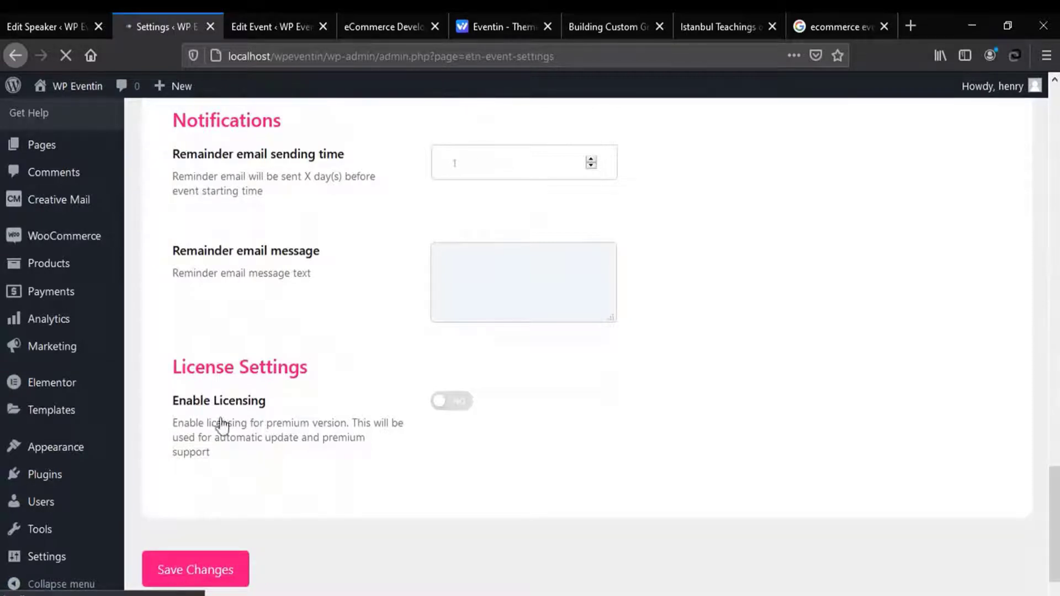
click(362, 28)
click(66, 55)
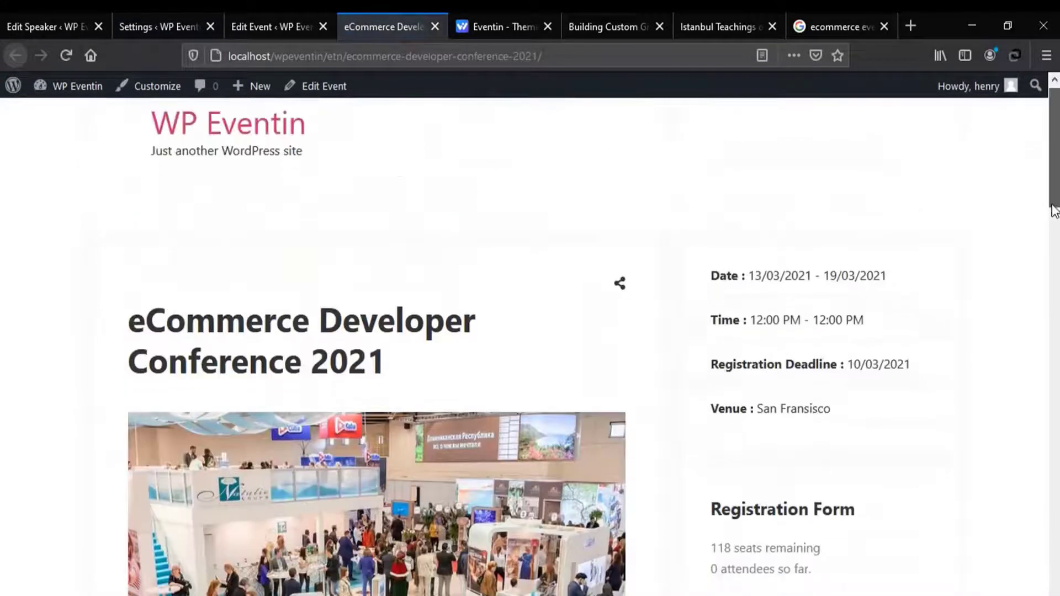
- Highlight the Registration Form with $120 tickets and the Organizers heading on the event page
drag(1054, 232, 1052, 259)
drag(717, 274, 873, 272)
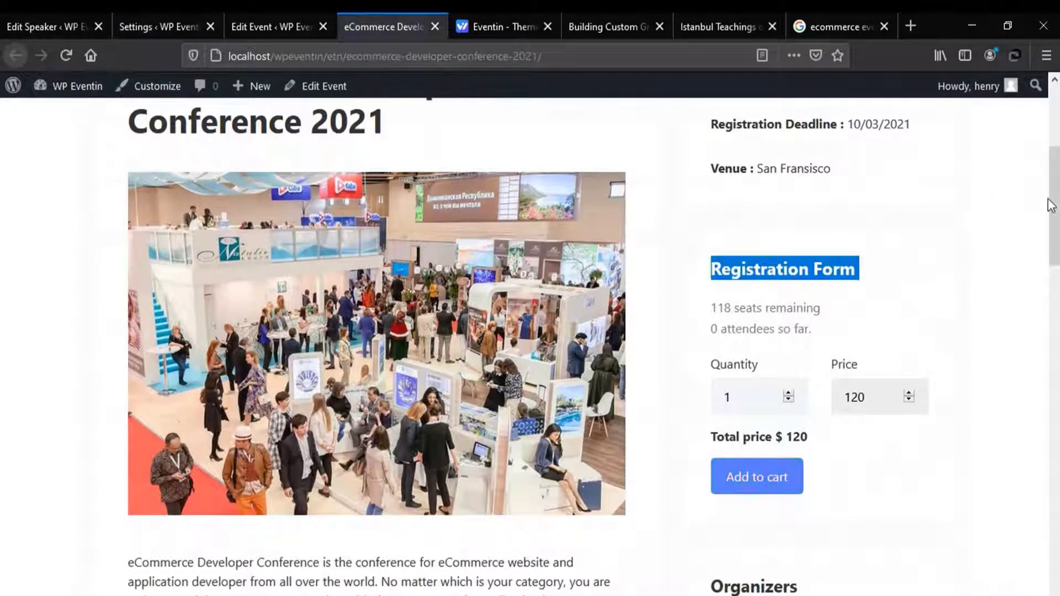
drag(1052, 206, 1052, 297)
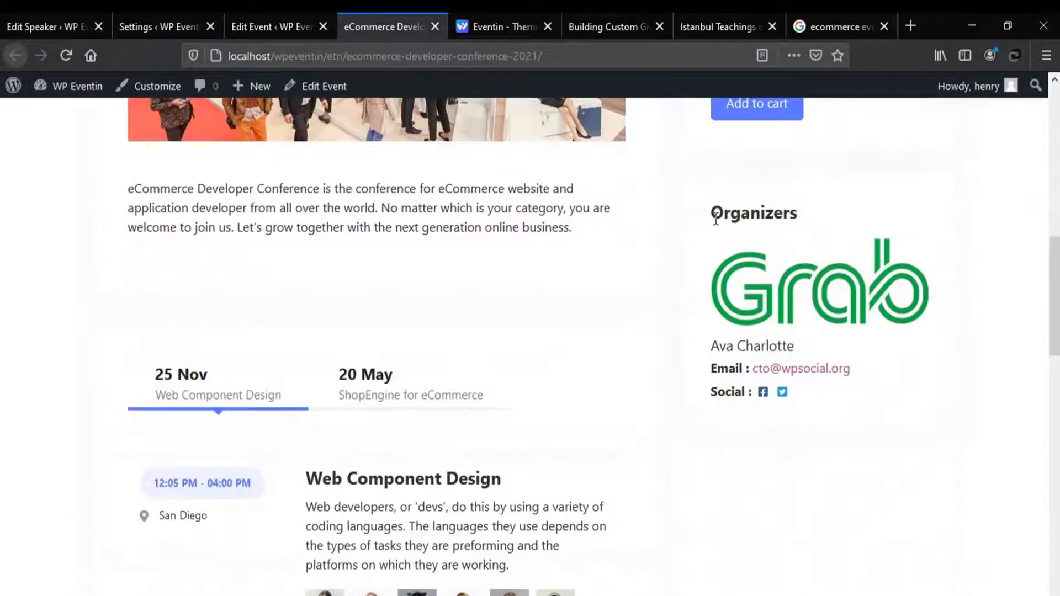
drag(715, 219, 823, 220)
drag(1053, 314, 1011, 209)
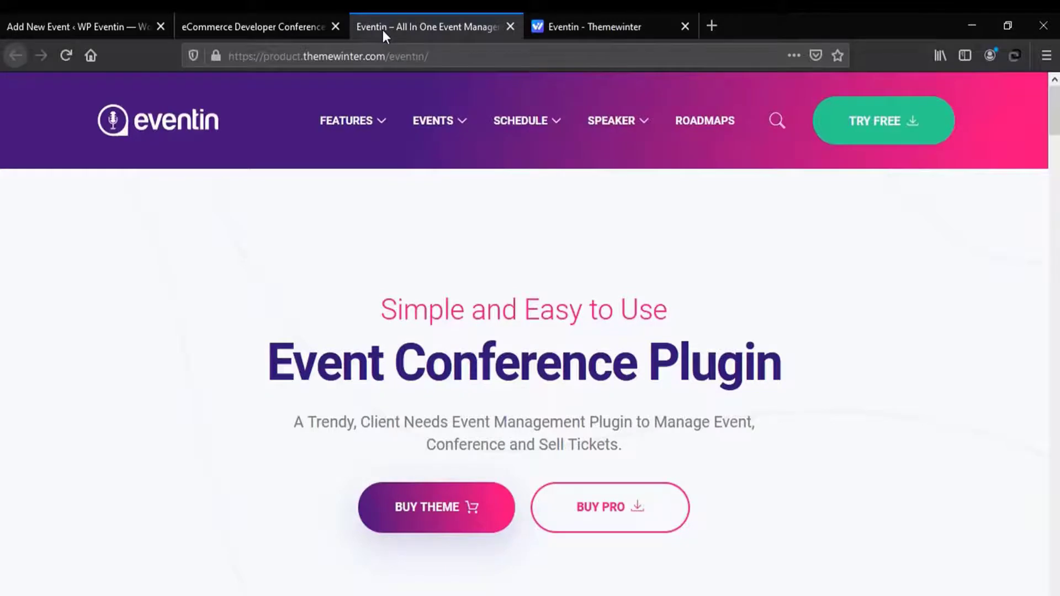
- Open the Events, Event List and Event Slider demos in new tabs
mouse_move(381, 119)
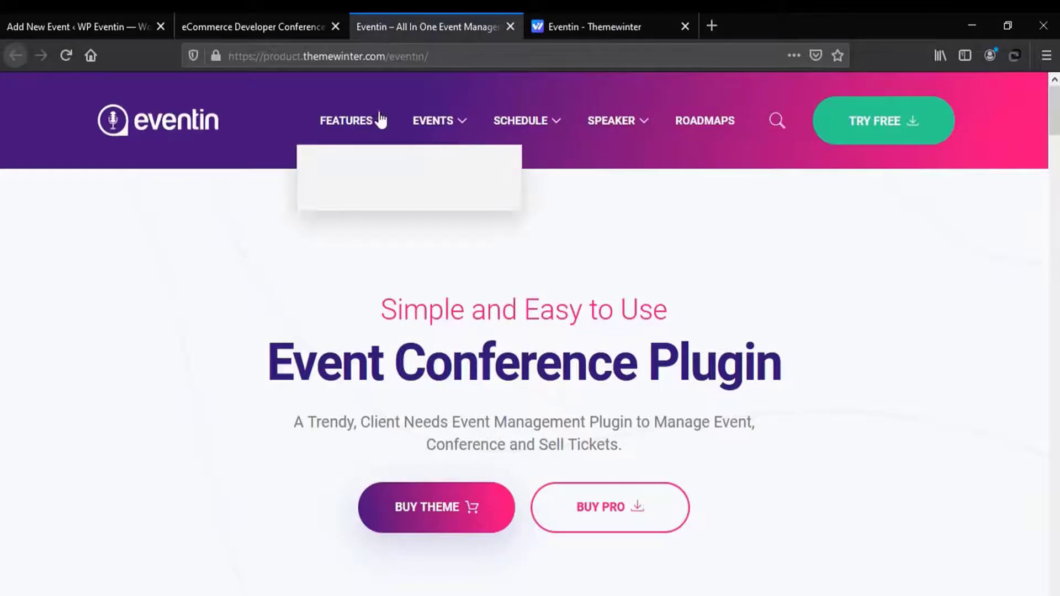
mouse_move(433, 138)
right_click(430, 189)
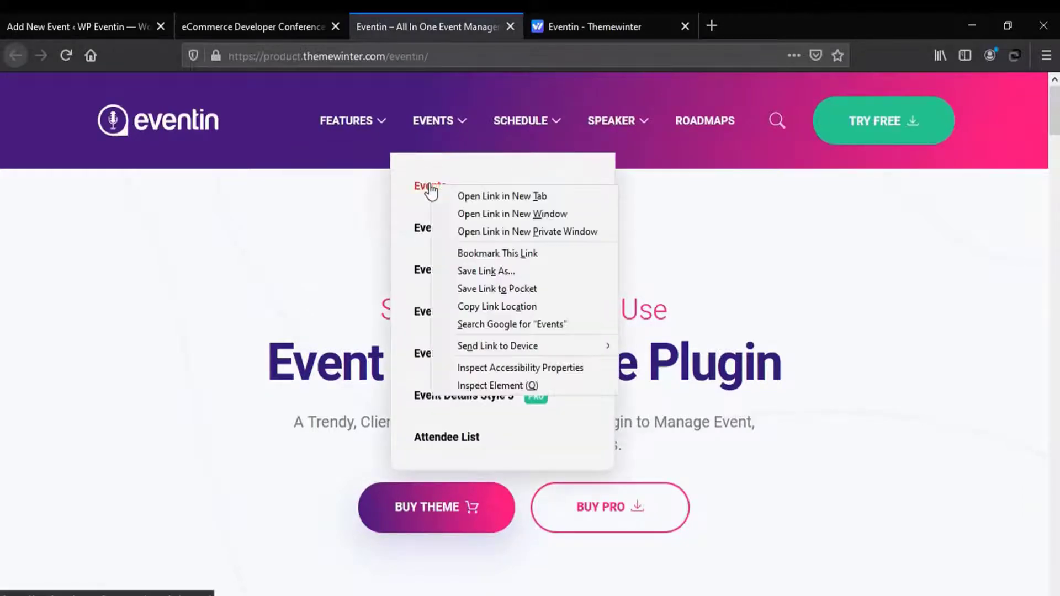
click(486, 196)
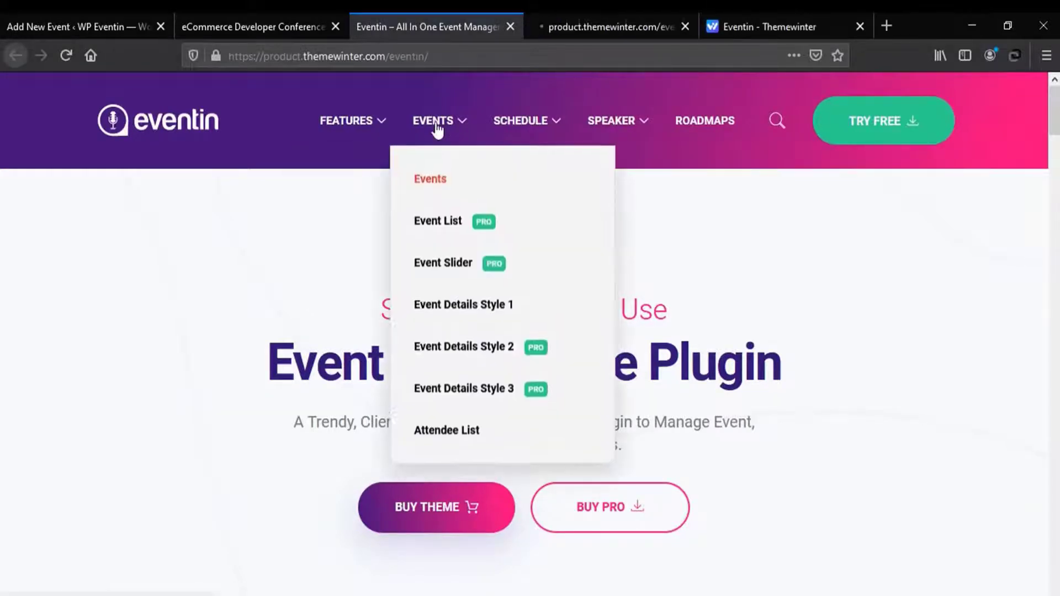
right_click(448, 230)
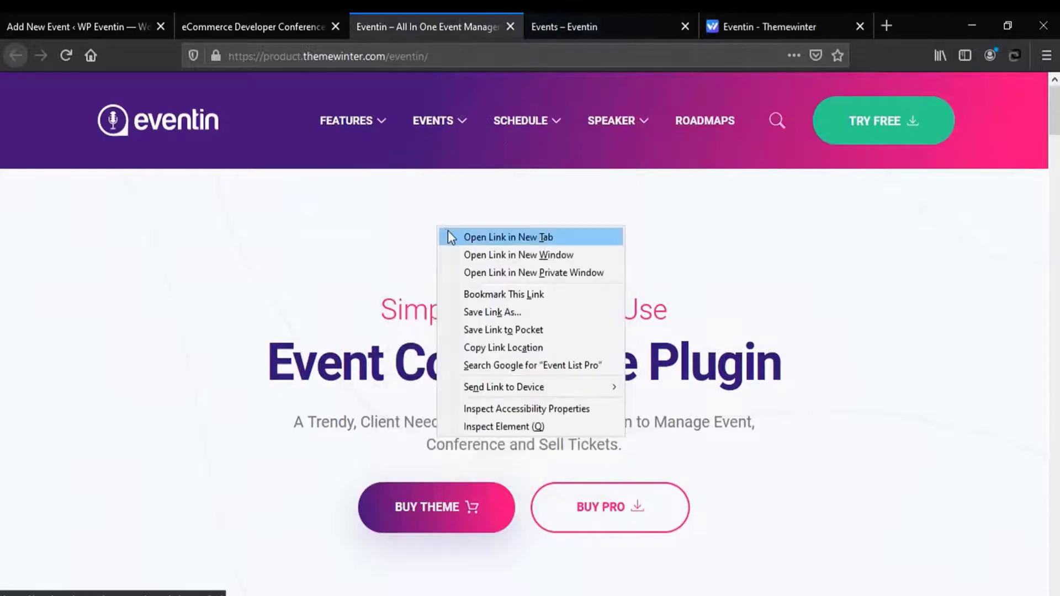
click(485, 237)
mouse_move(437, 137)
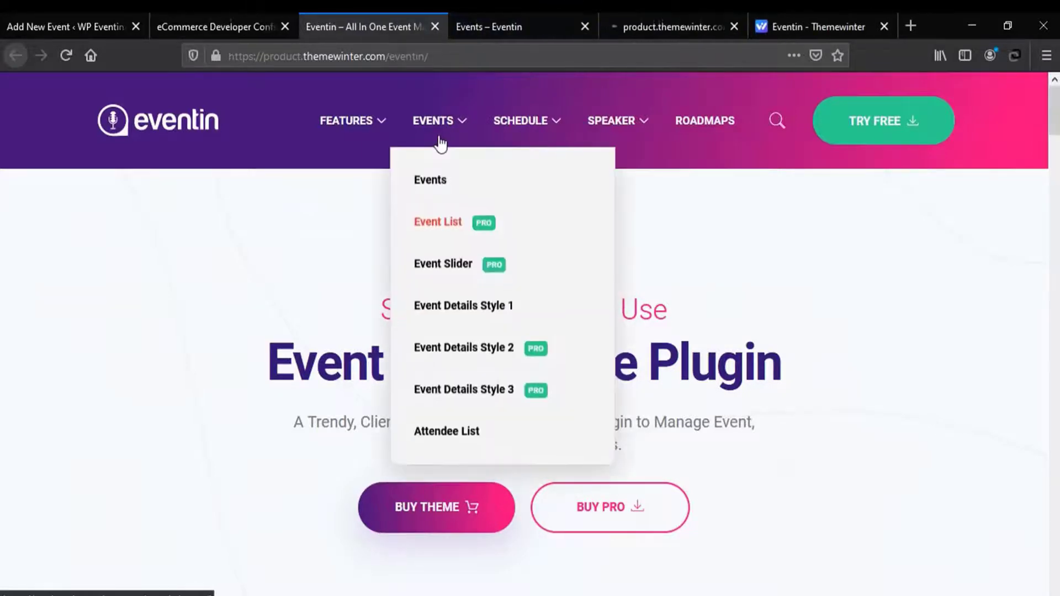
right_click(440, 277)
click(455, 283)
- Open Event Details Styles 1, 2 and 3 and the Attendee List demo in new tabs
mouse_move(433, 132)
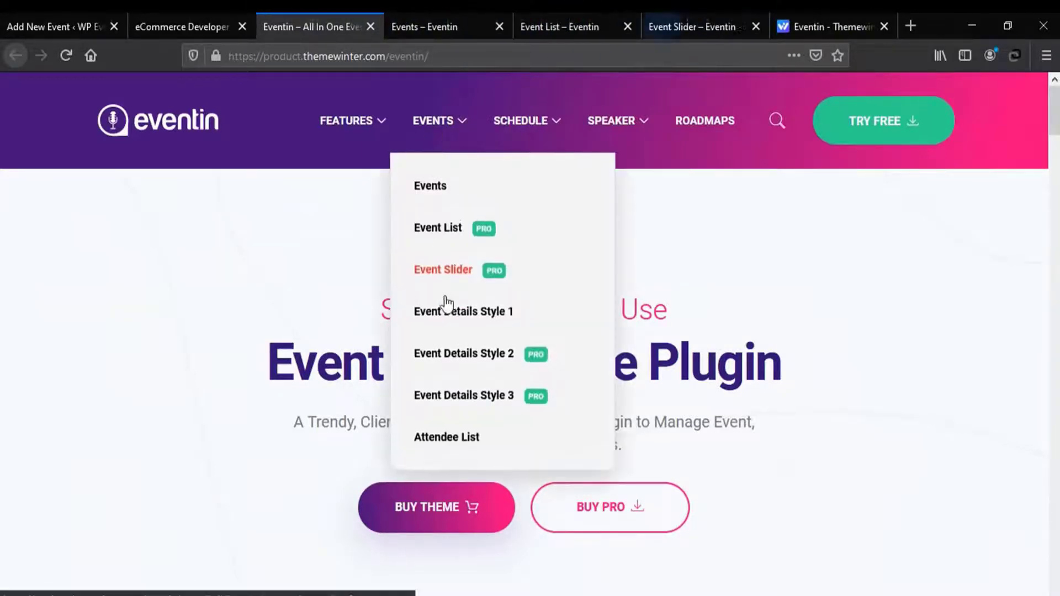
right_click(478, 321)
click(488, 326)
mouse_move(421, 135)
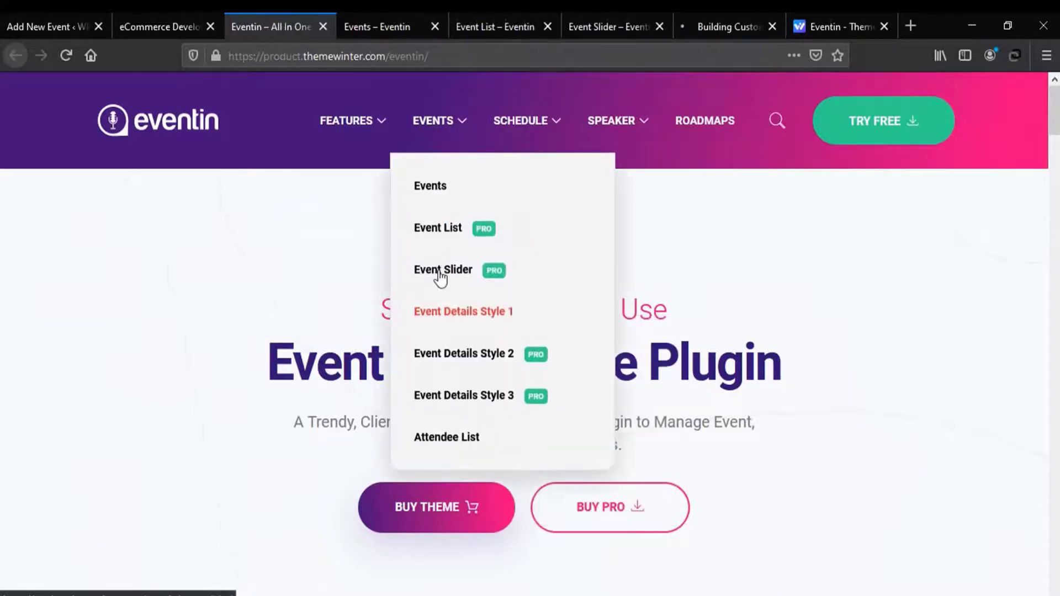
right_click(462, 358)
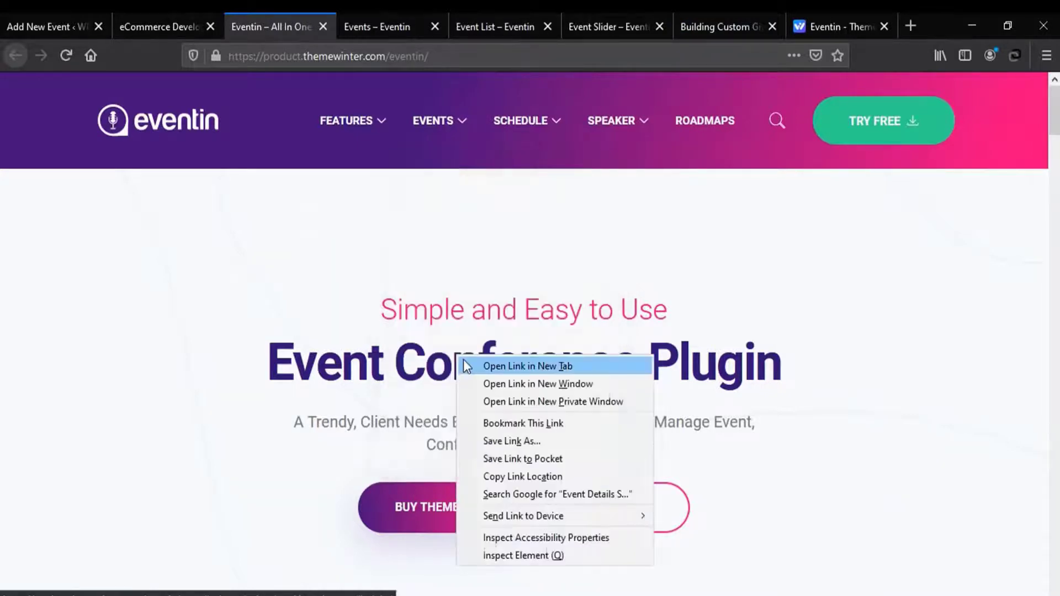
click(467, 366)
mouse_move(442, 142)
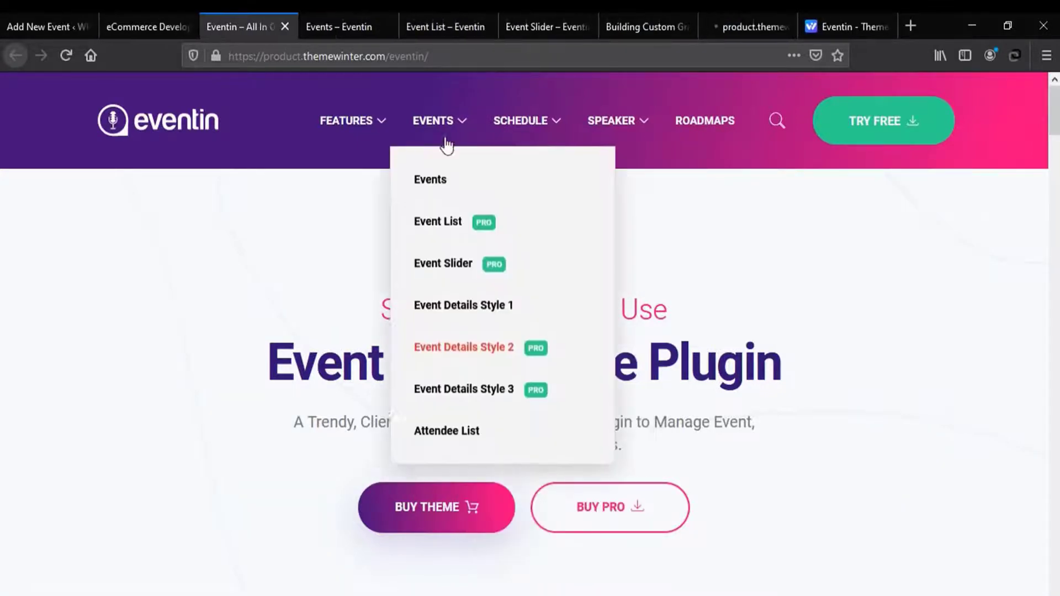
right_click(482, 402)
click(485, 194)
mouse_move(432, 125)
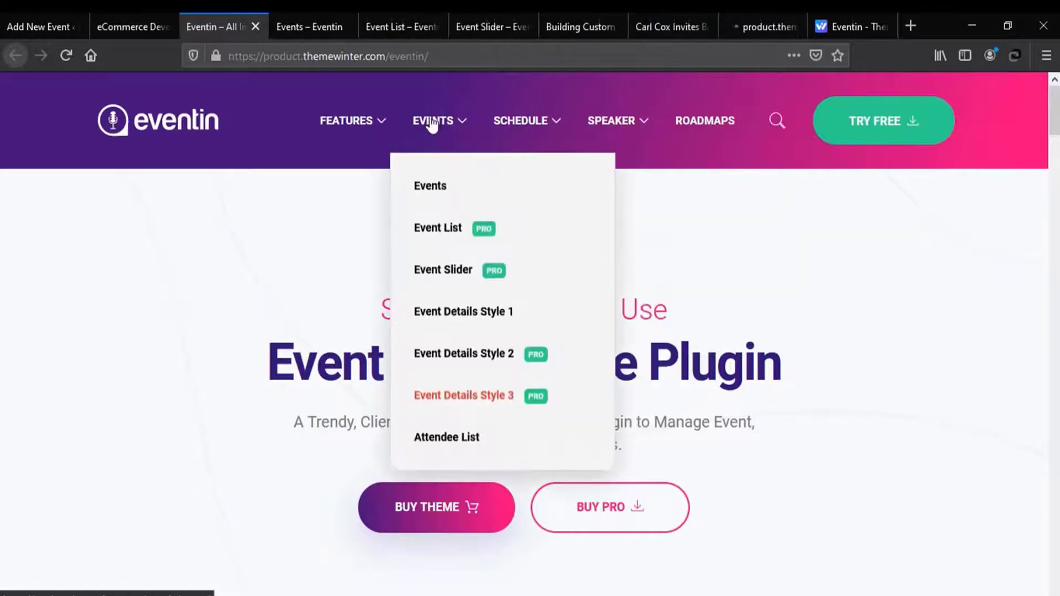
right_click(454, 440)
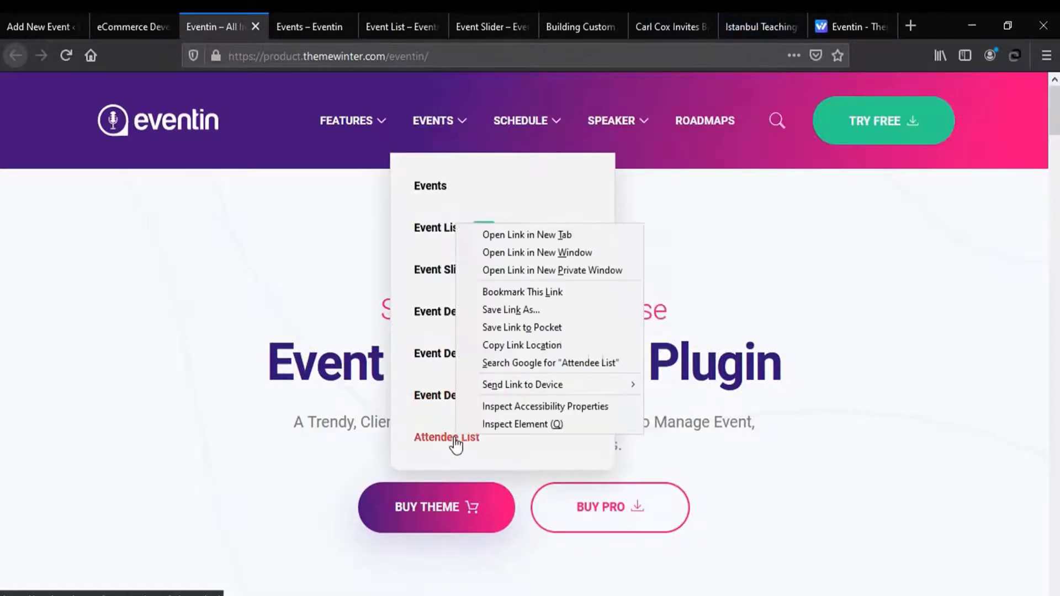
click(501, 237)
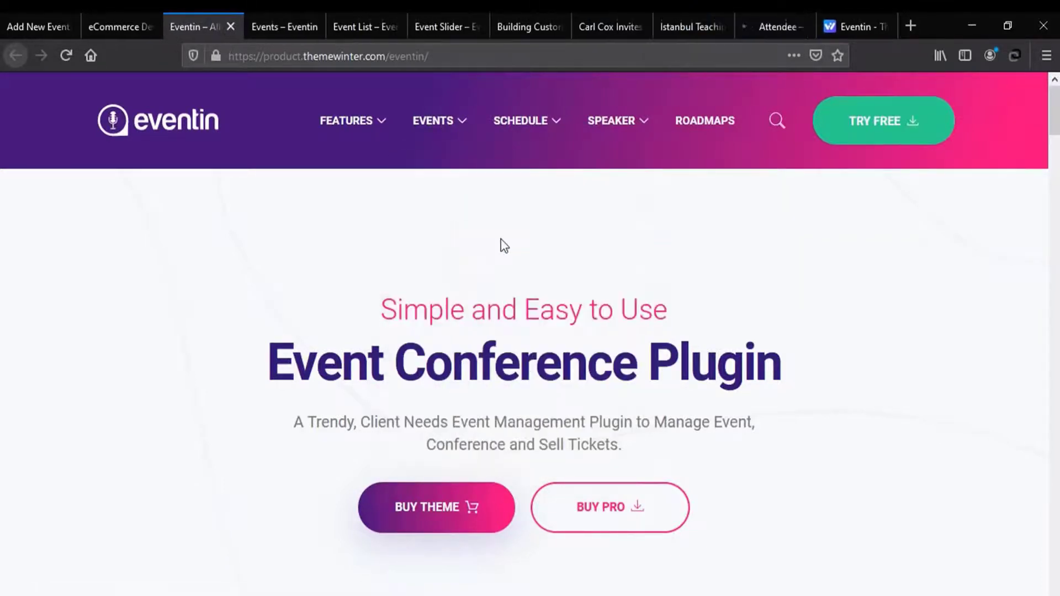
- View the Events demo grid page
click(300, 18)
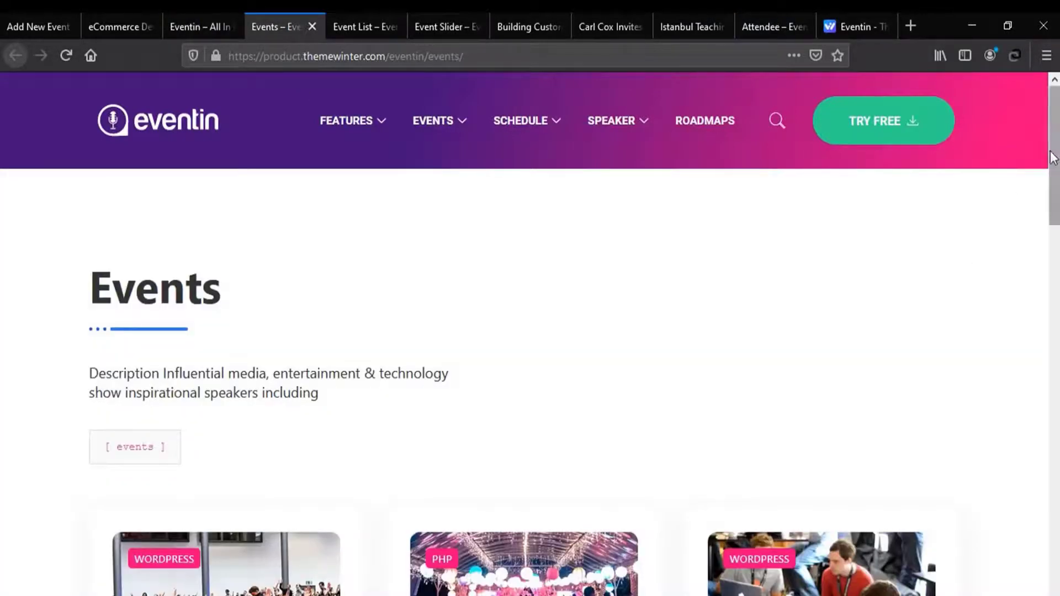
scroll(1052, 187, down, 3)
drag(1053, 199, 1053, 154)
- Scroll the Event List demo past Style 4 to the Style 5 etn_pro_events_classic card grid
click(359, 27)
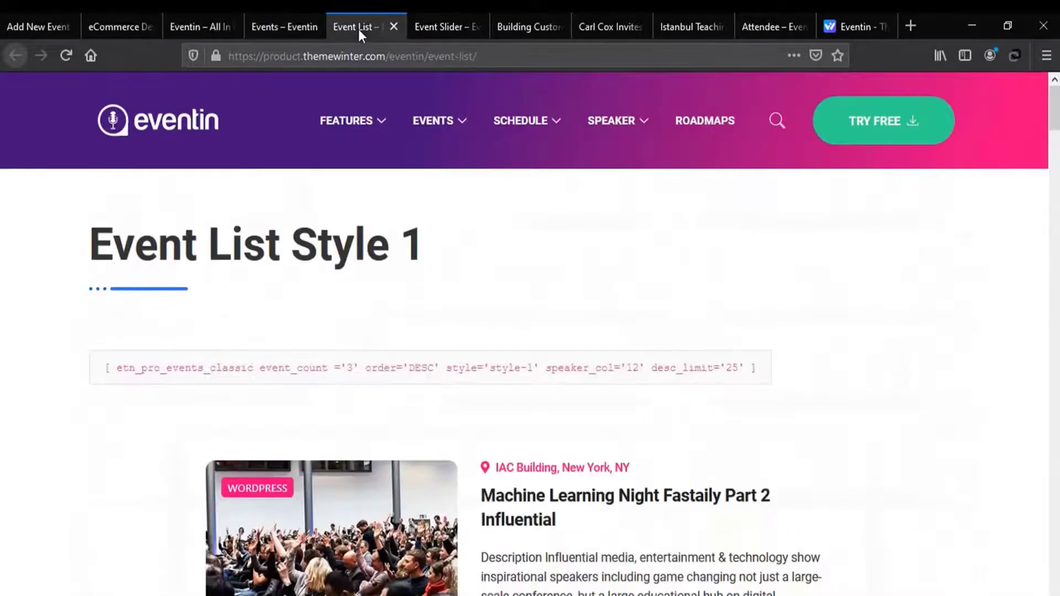
scroll(1054, 137, down, 2)
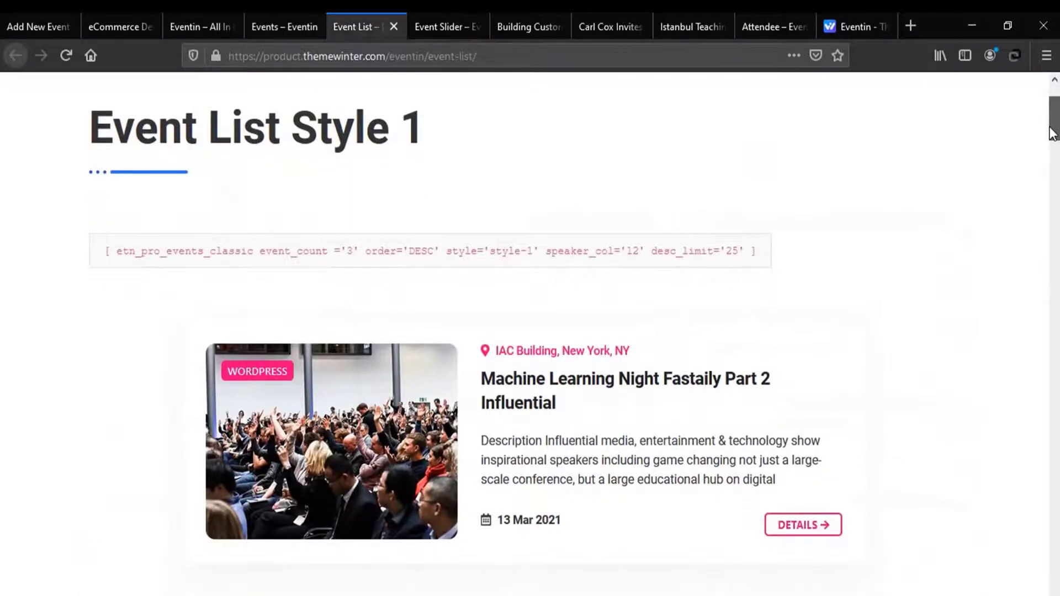
scroll(1053, 133, down, 12)
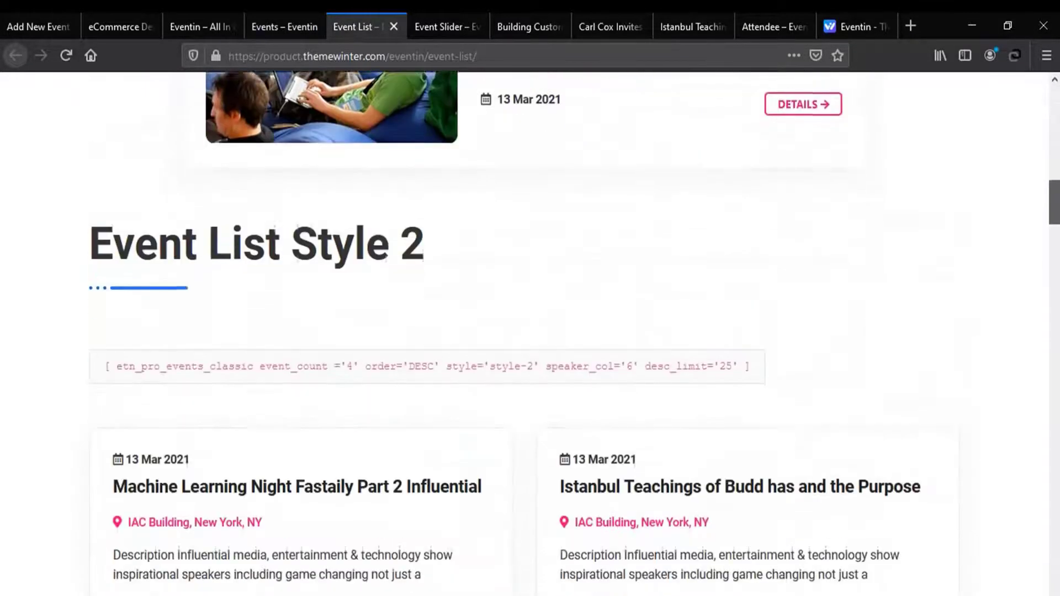
scroll(575, 326, down, 1)
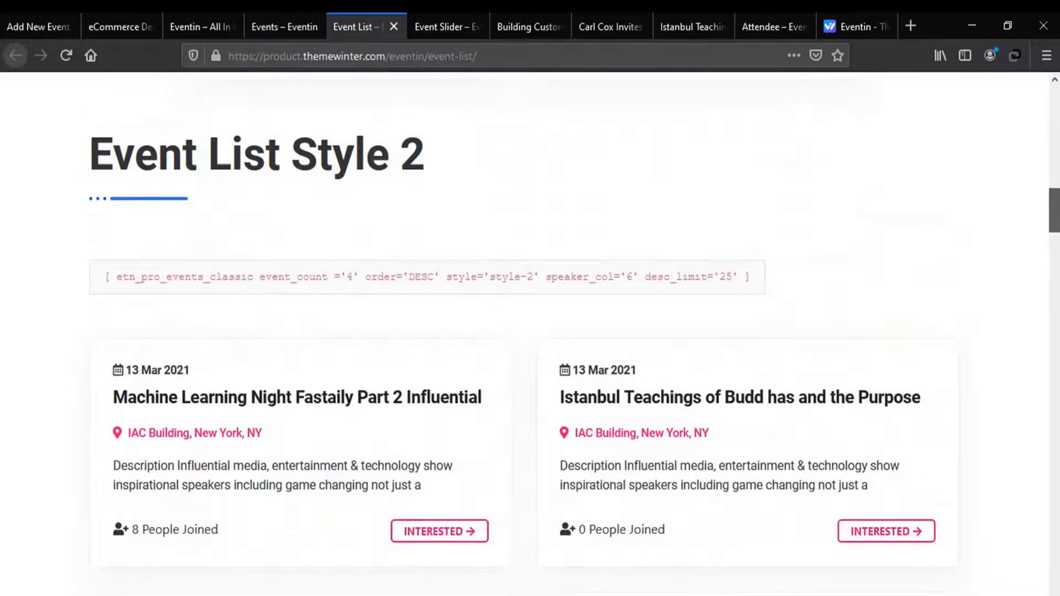
scroll(574, 331, down, 13)
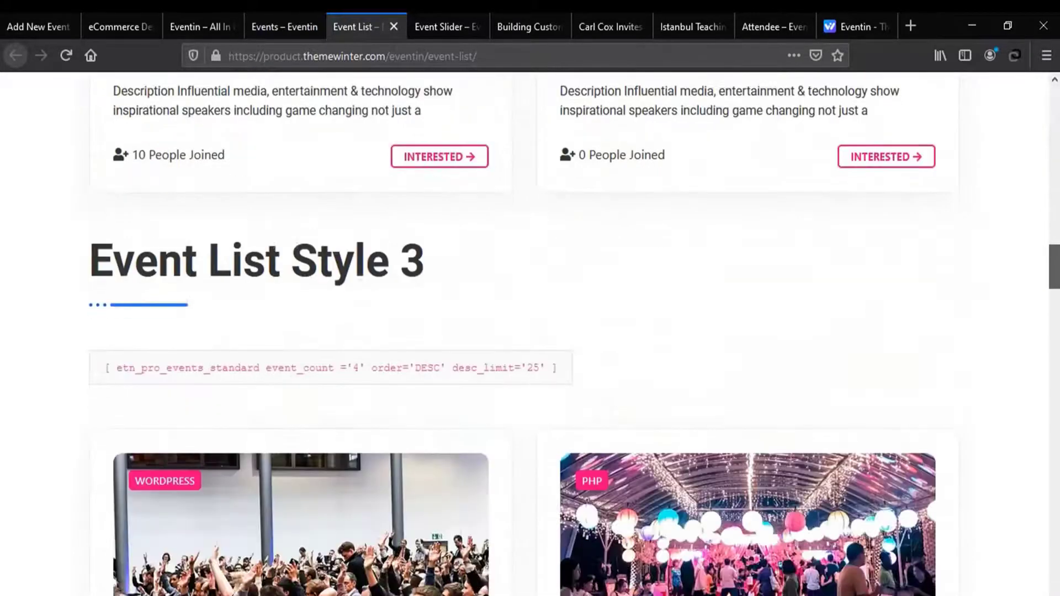
scroll(574, 332, down, 6)
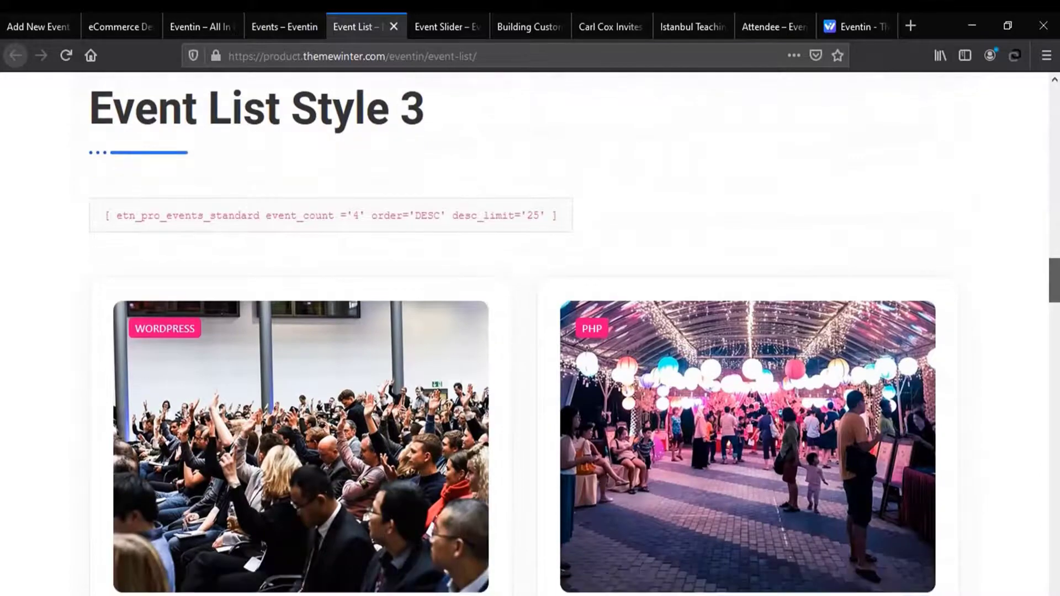
scroll(574, 331, down, 14)
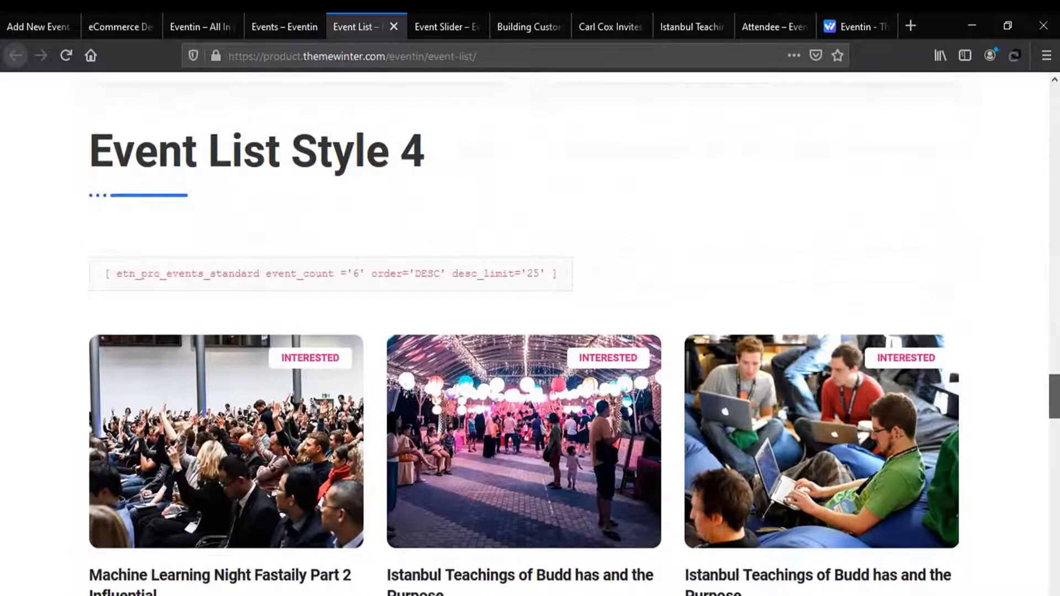
scroll(574, 331, down, 9)
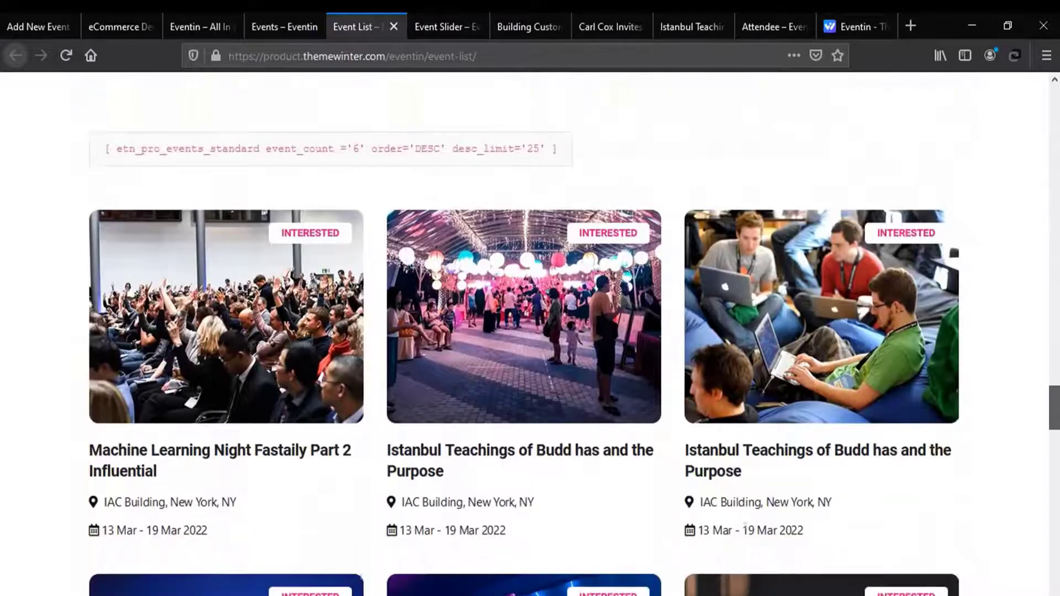
scroll(574, 331, down, 7)
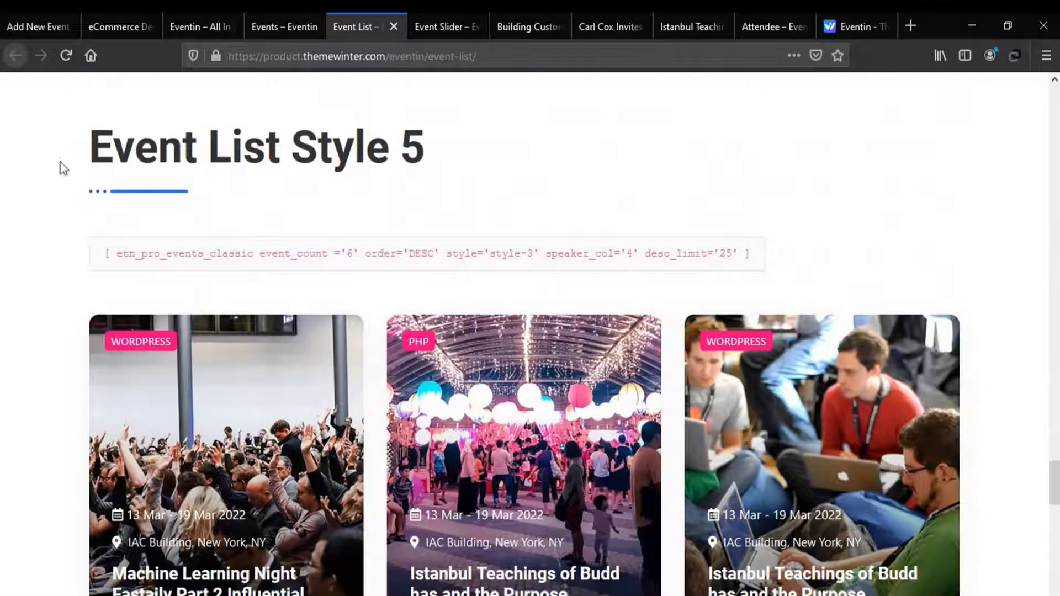
drag(96, 147, 496, 153)
click(588, 168)
scroll(1055, 494, down, 7)
scroll(1055, 494, down, 4)
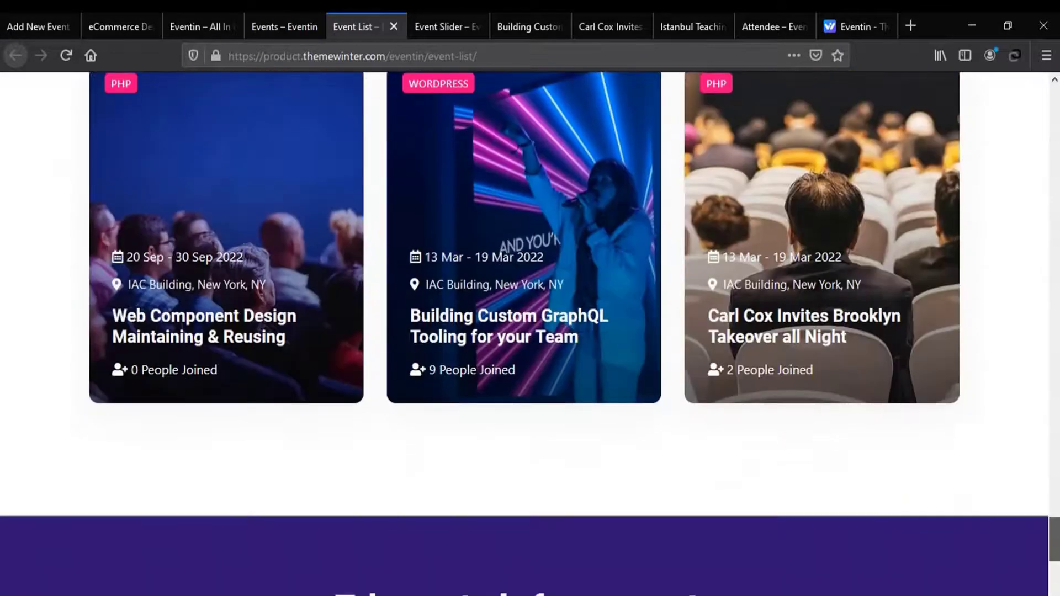
- Browse Event Slider Styles 1–3, then bring up the Building Custom GraphQL Tooling event
click(440, 28)
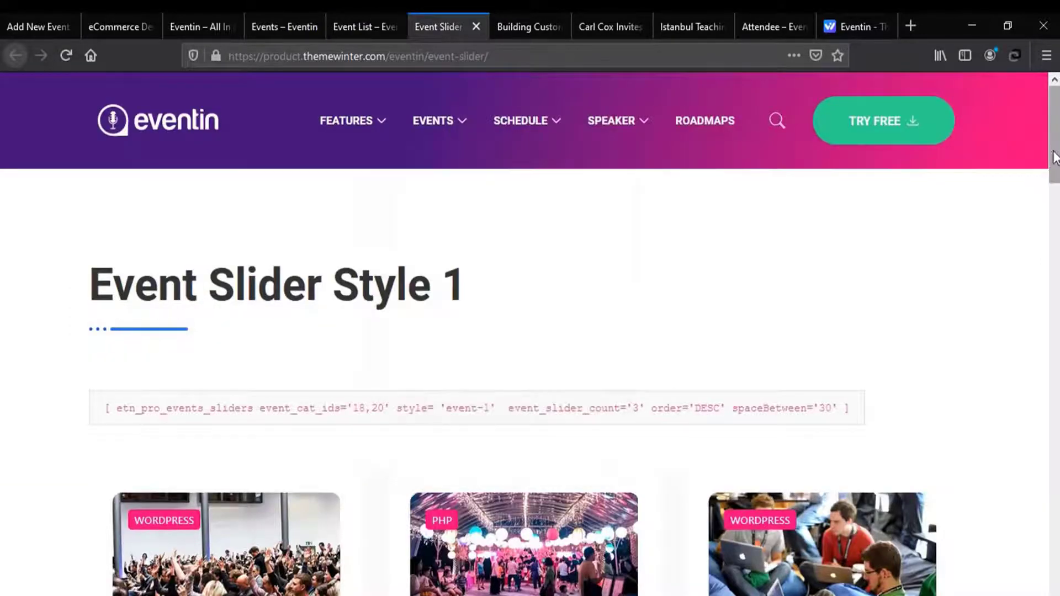
scroll(1055, 182, down, 3)
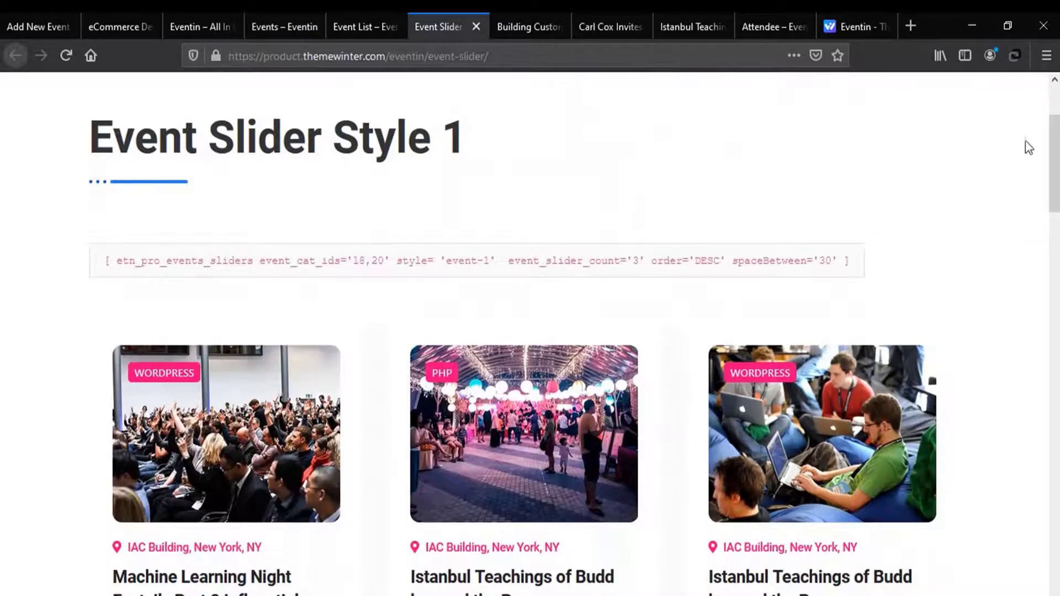
drag(1054, 135, 1054, 270)
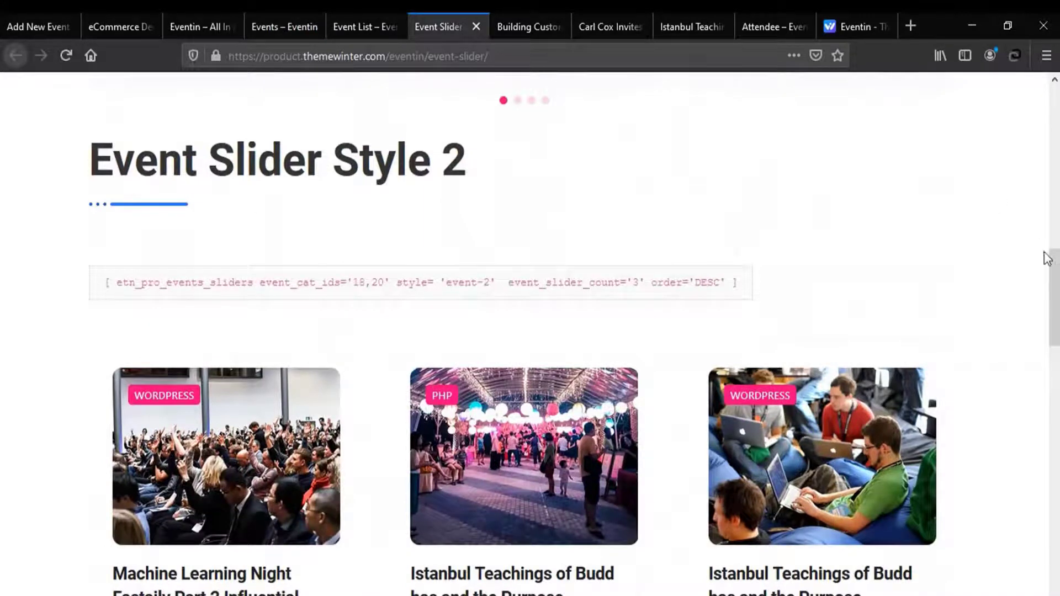
drag(1053, 269, 1055, 392)
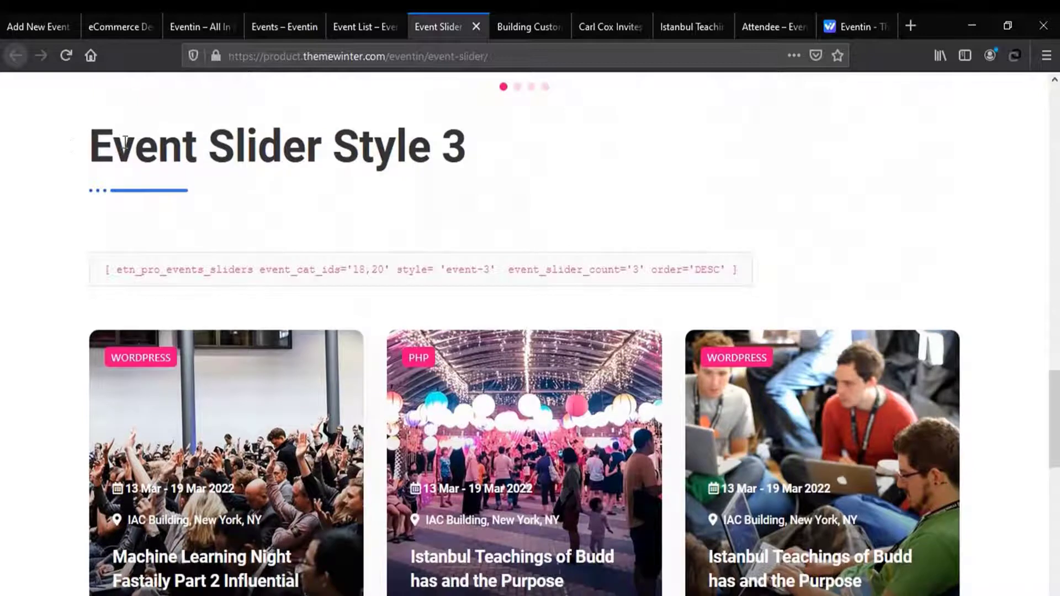
scroll(1034, 253, down, 3)
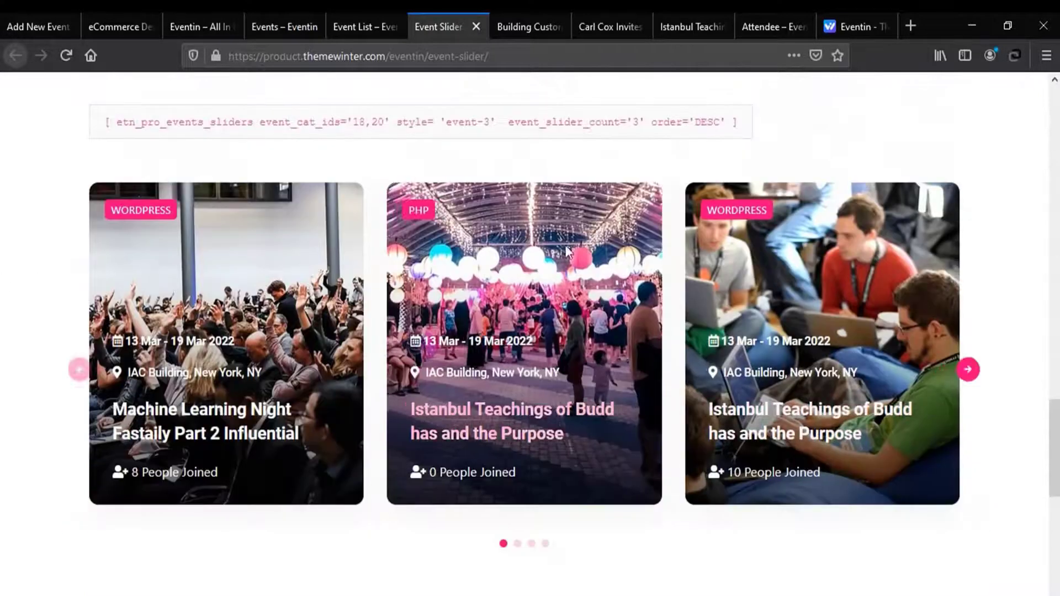
click(508, 23)
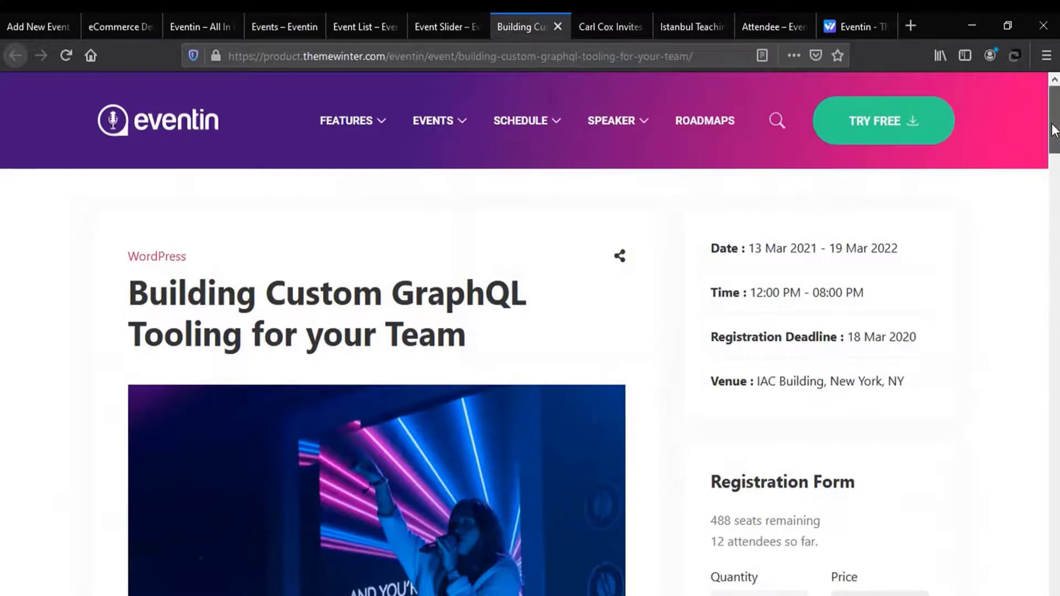
- Scroll the GraphQL event page past $200 tickets, Description, Organizers and the teaser video
drag(1055, 129, 1054, 148)
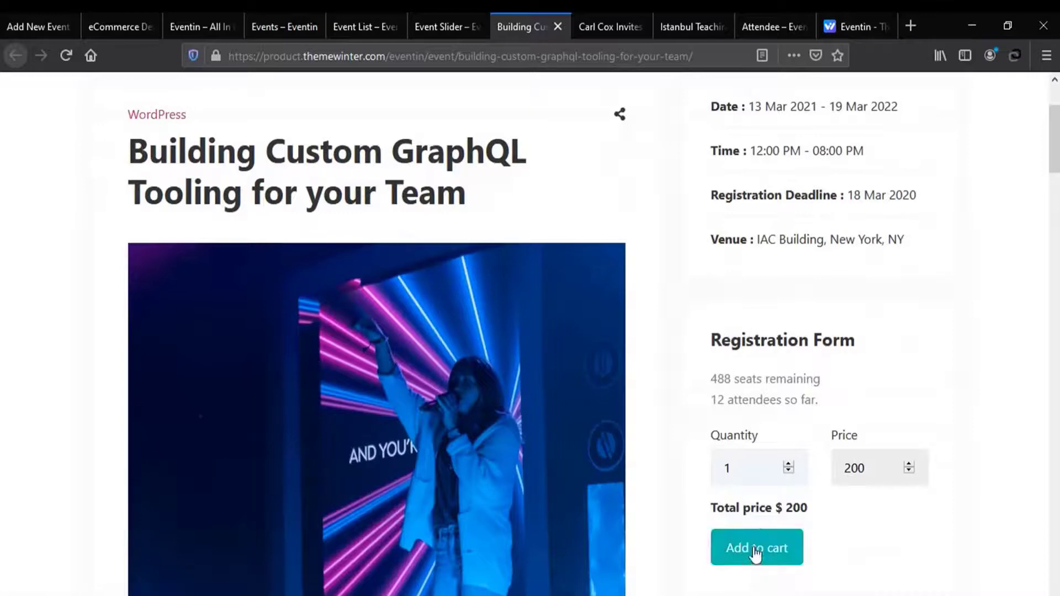
drag(1049, 130, 1051, 196)
scroll(530, 331, down, 2)
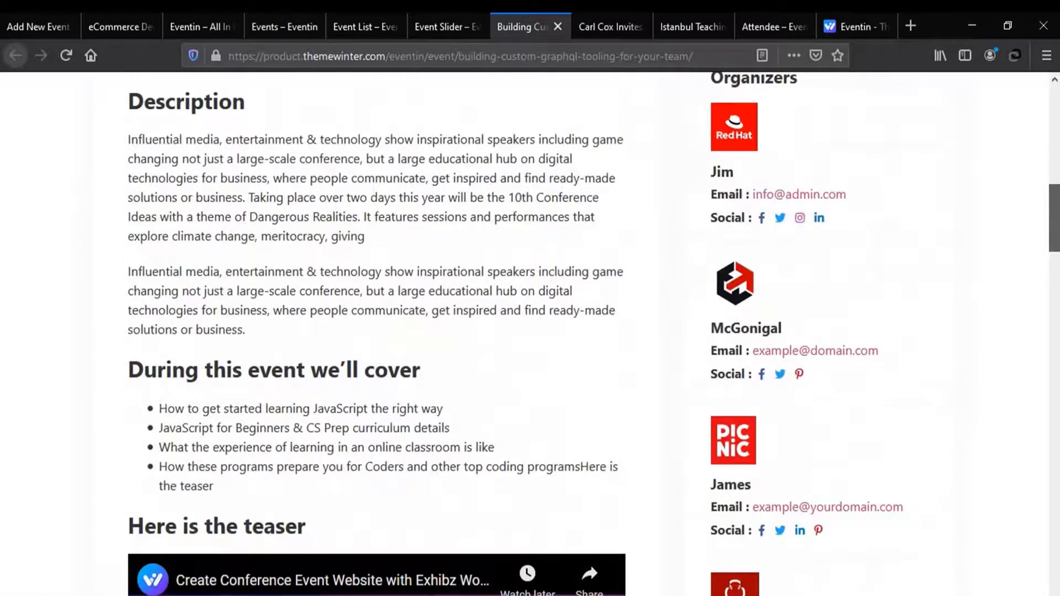
scroll(530, 332, down, 3)
scroll(530, 331, down, 3)
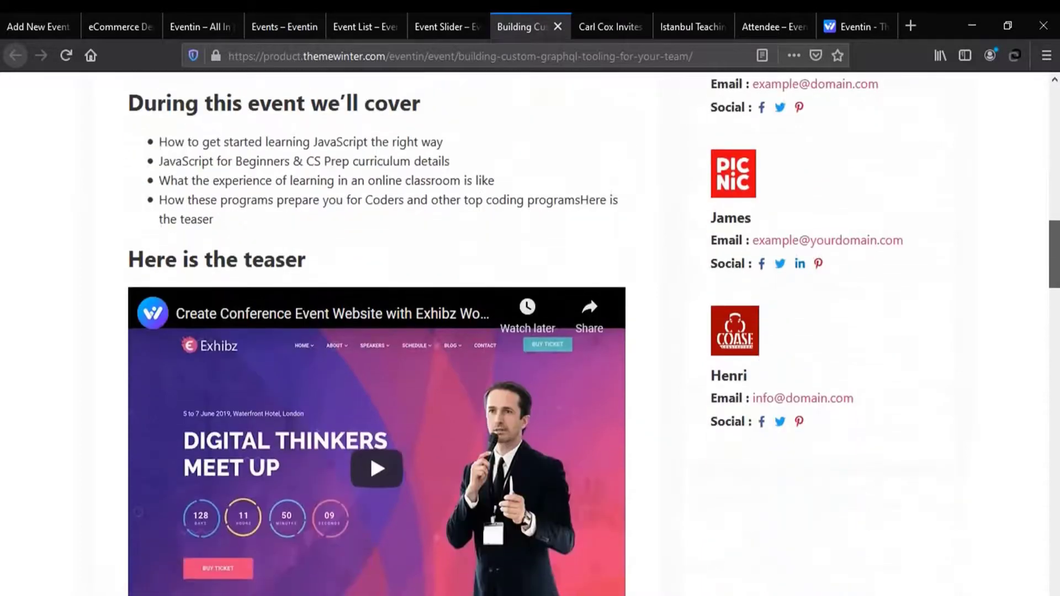
scroll(664, 219, up, 2)
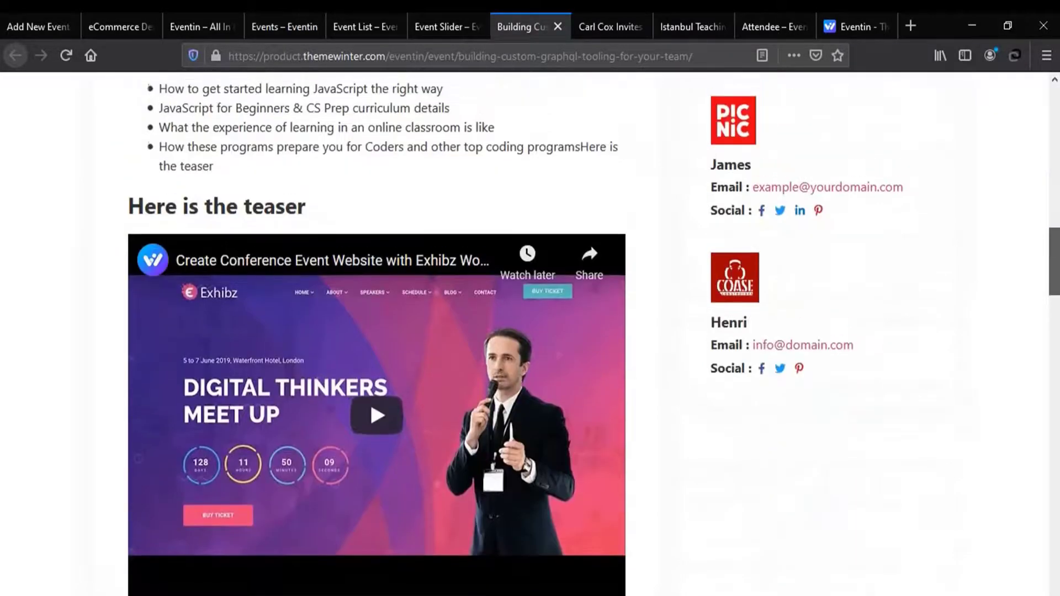
- Review the Brooklyn Takeover page down to Related Events, Tags and Schedule, then show Istanbul Teachings
click(584, 25)
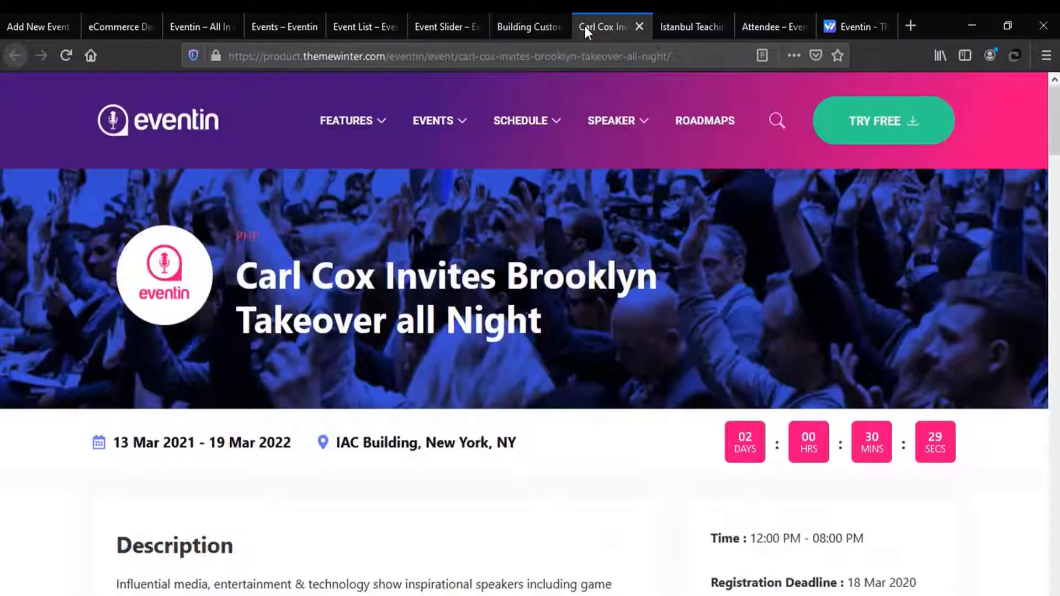
scroll(1056, 120, down, 6)
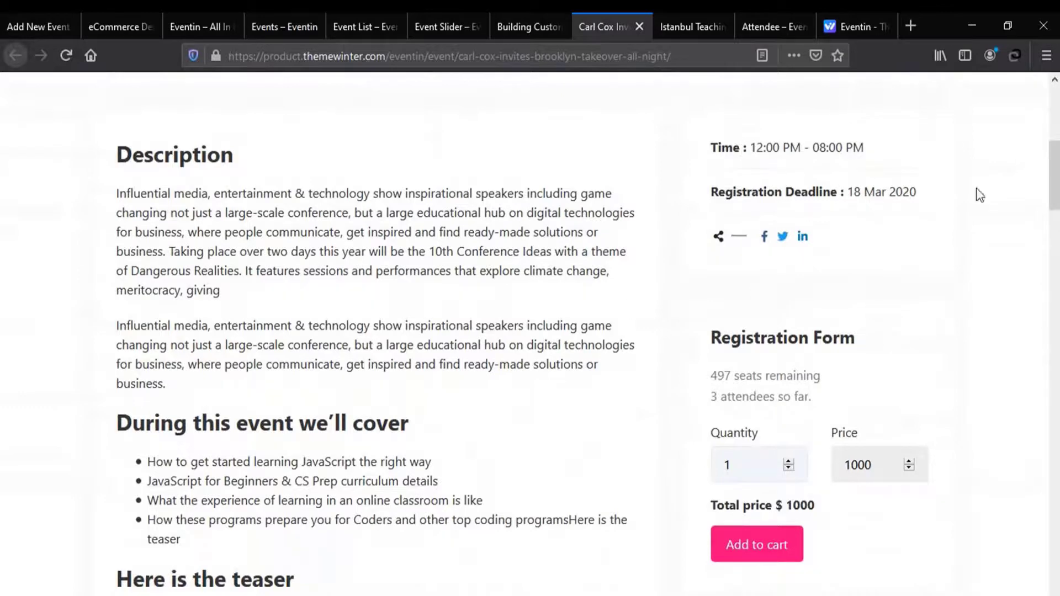
scroll(1054, 177, down, 6)
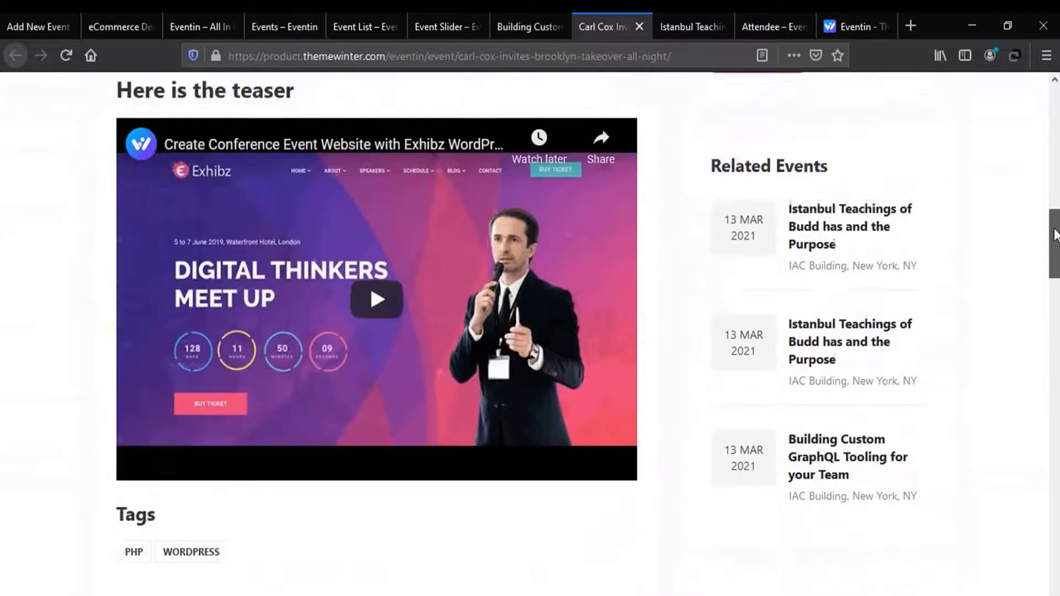
drag(1054, 230, 1054, 301)
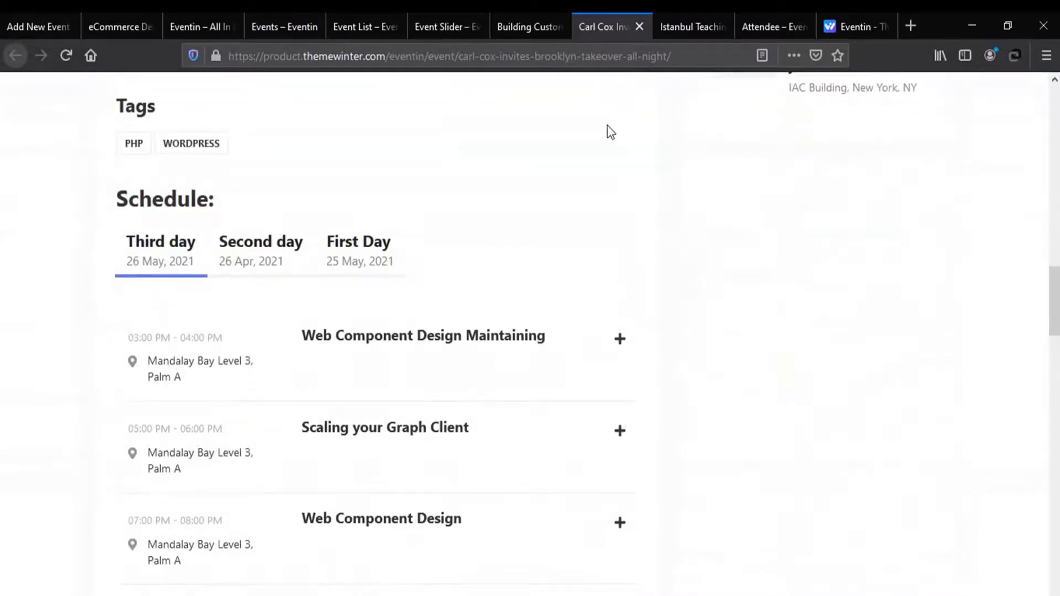
click(677, 30)
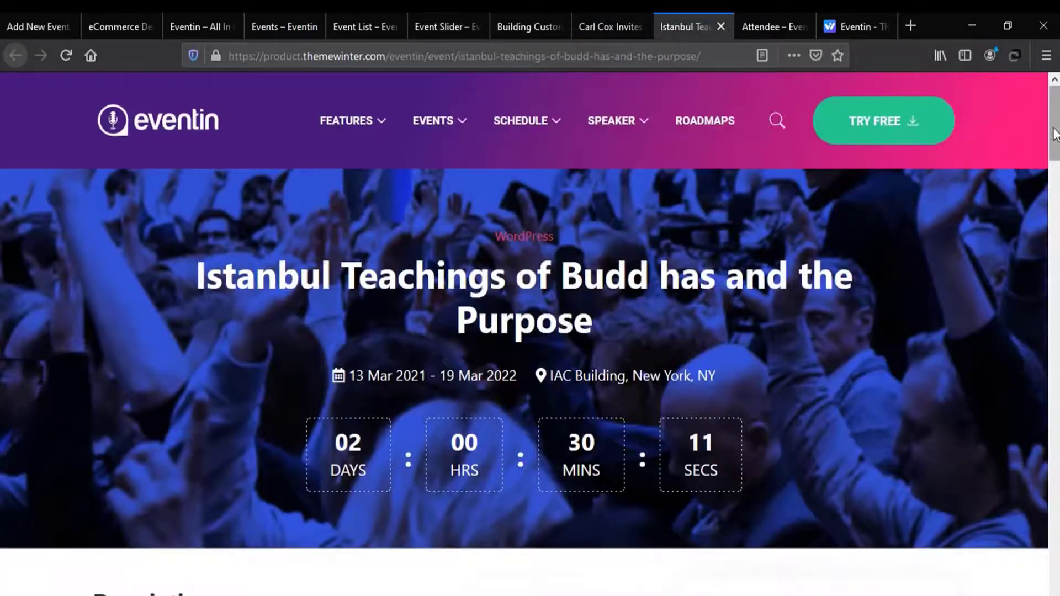
- Scroll the Istanbul Teachings event page down to its Description section
drag(1054, 135, 1052, 445)
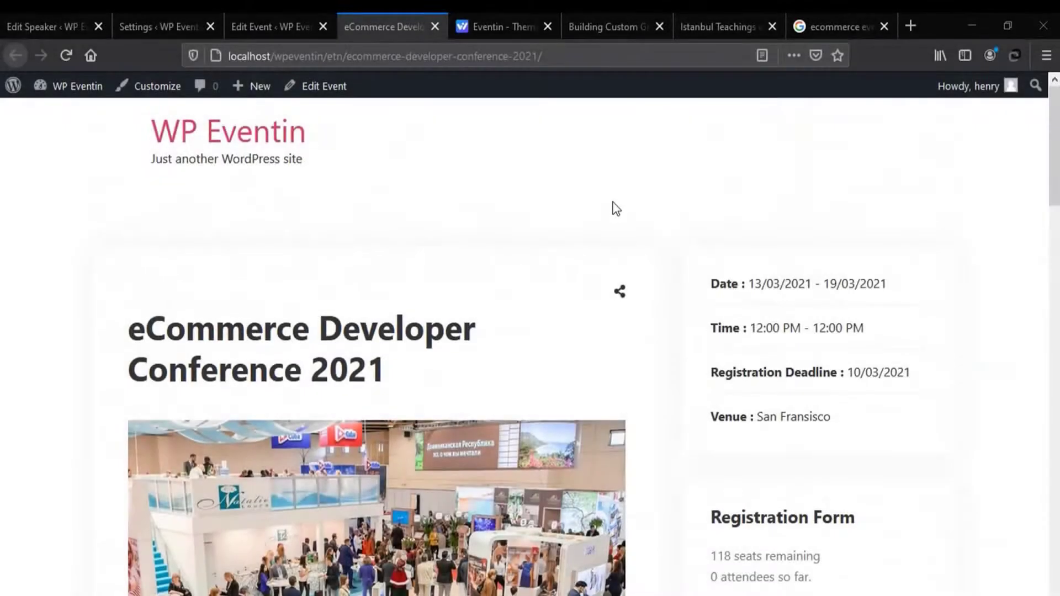
- Scroll the eCommerce Developer Conference 2021 page to the Registration Form, then return to Edit Speaker
scroll(614, 208, down, 3)
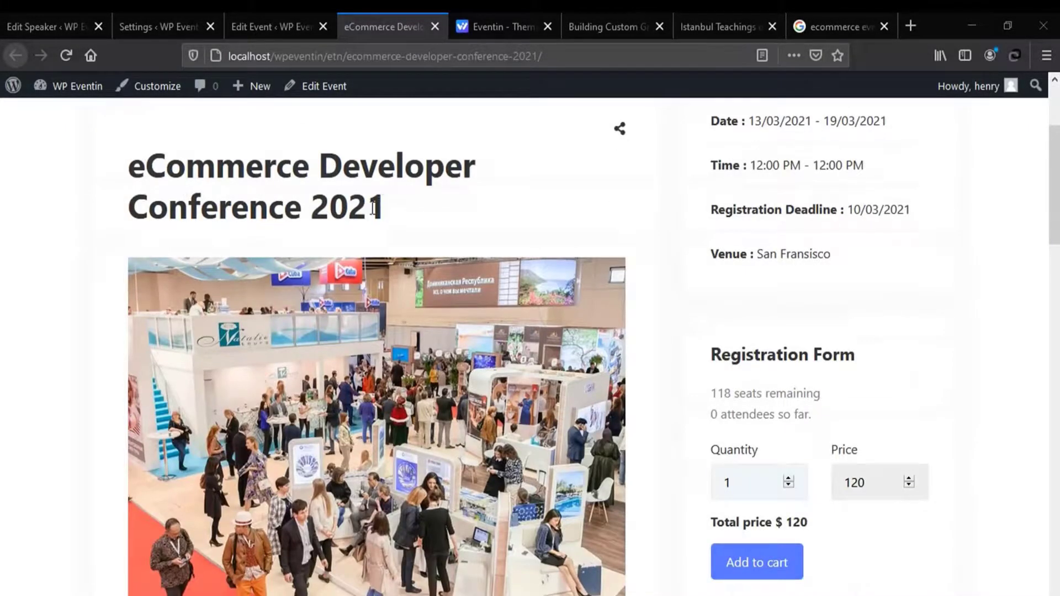
click(22, 24)
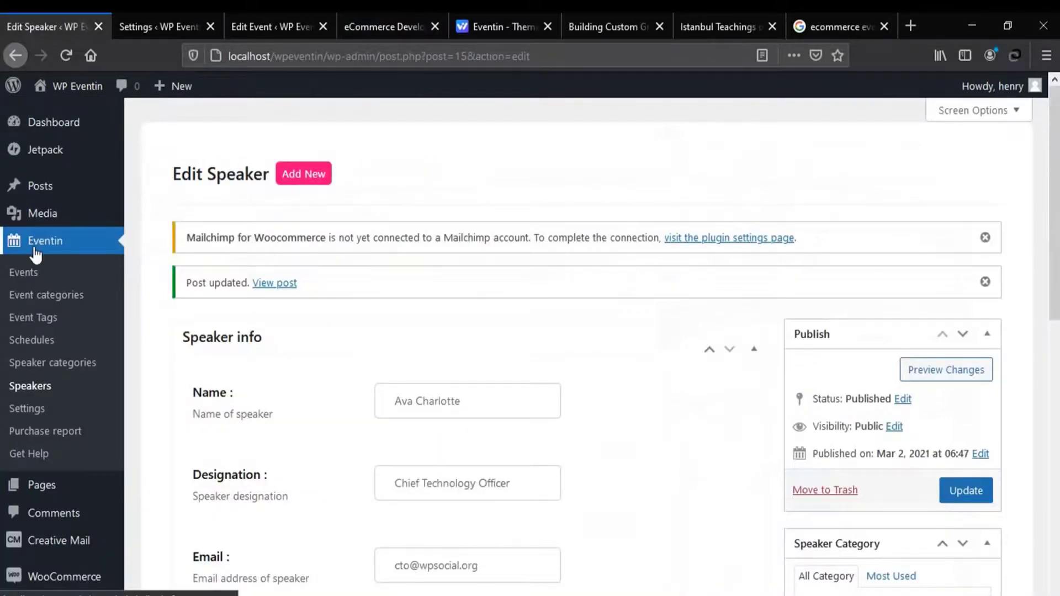
- Set the Eventin speaker template to Template One, leave the event template unchanged, and save
click(26, 408)
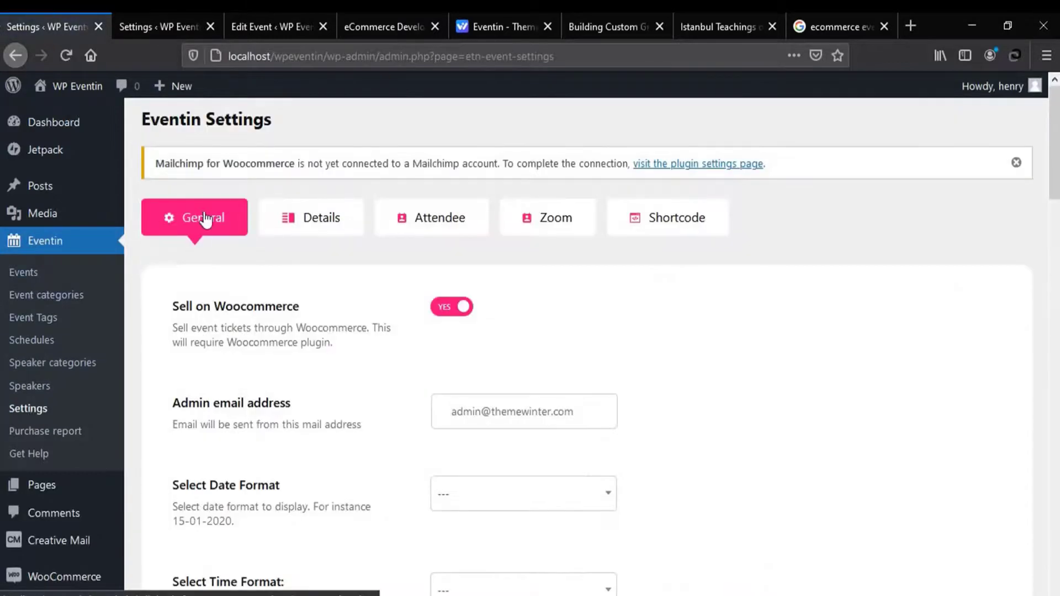
scroll(1050, 163, down, 15)
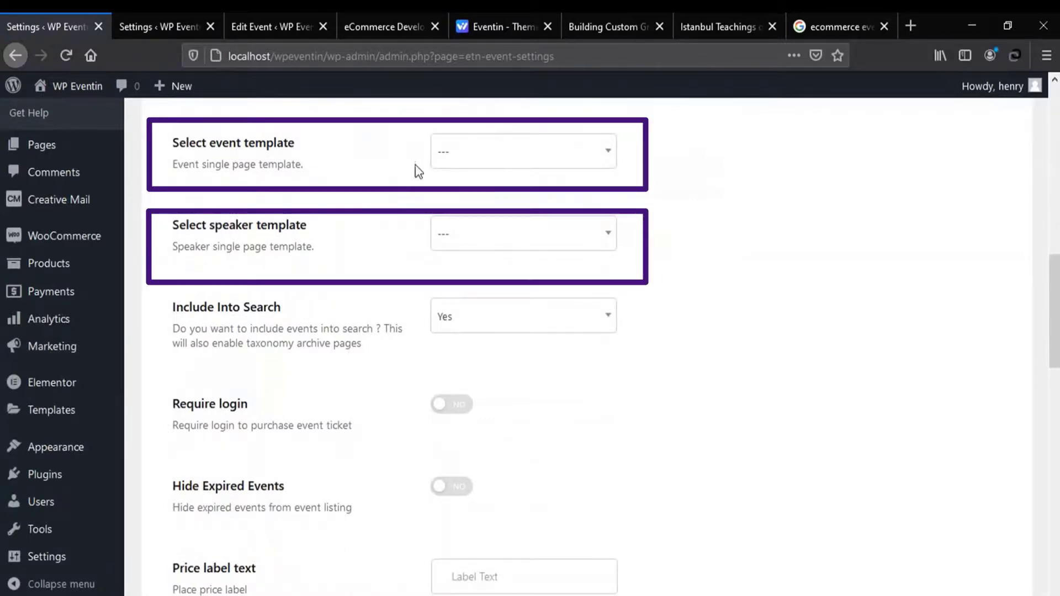
click(516, 160)
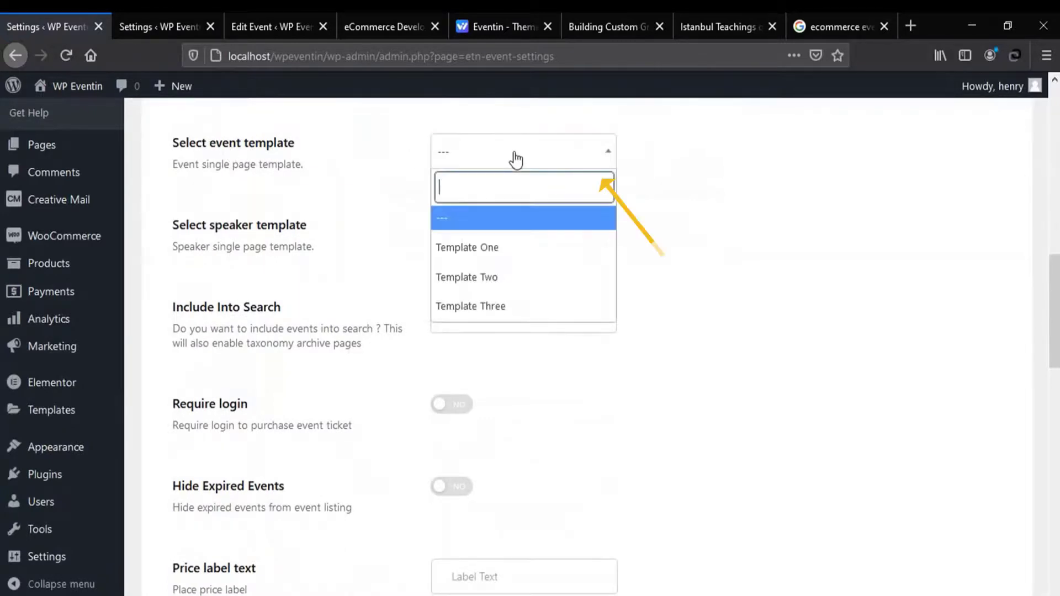
click(516, 160)
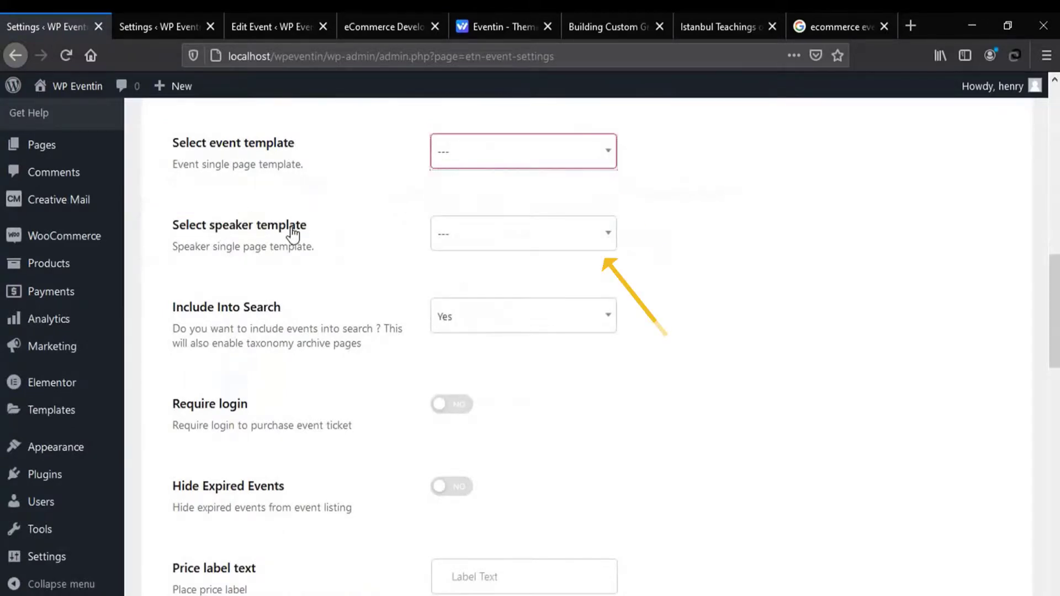
click(504, 235)
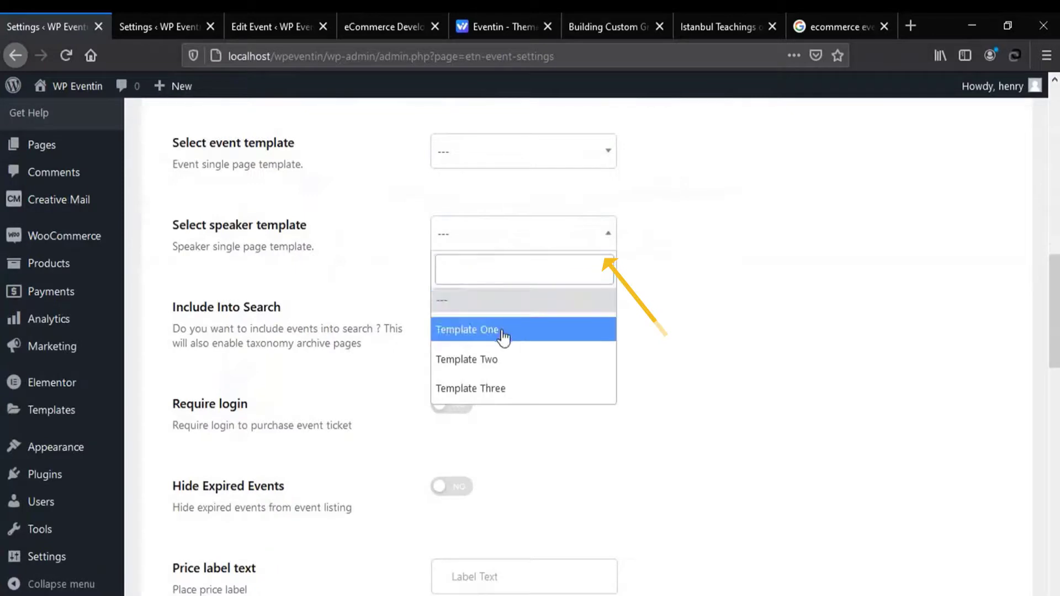
click(467, 329)
drag(1056, 277, 1054, 497)
click(182, 535)
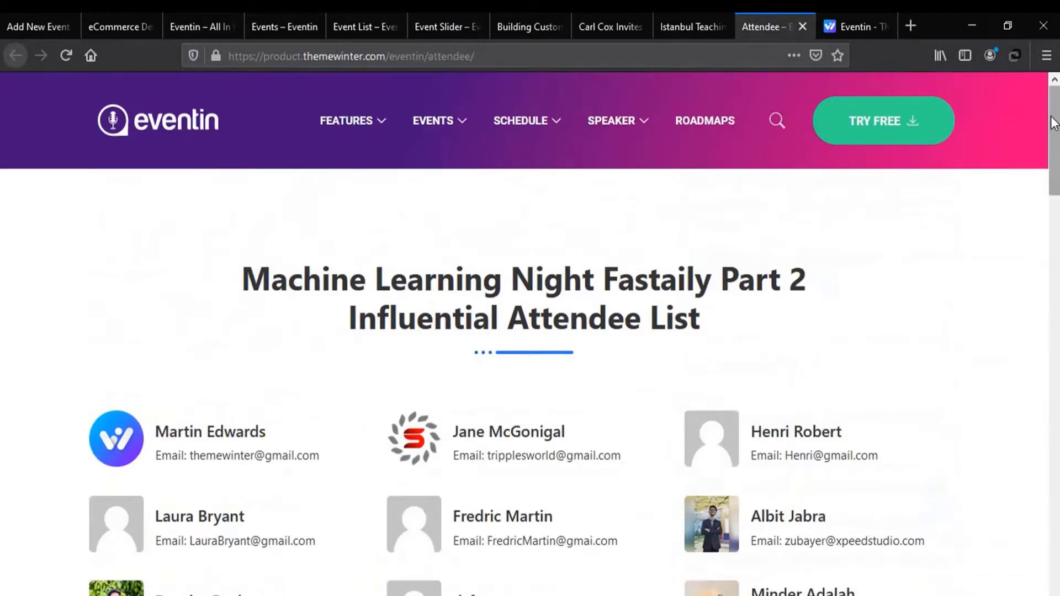
- Review the Machine Learning Night Fastaily Part 2 attendee grid, then switch to the Themewinter Eventin page
drag(243, 279, 725, 288)
click(726, 288)
drag(1054, 131, 1054, 203)
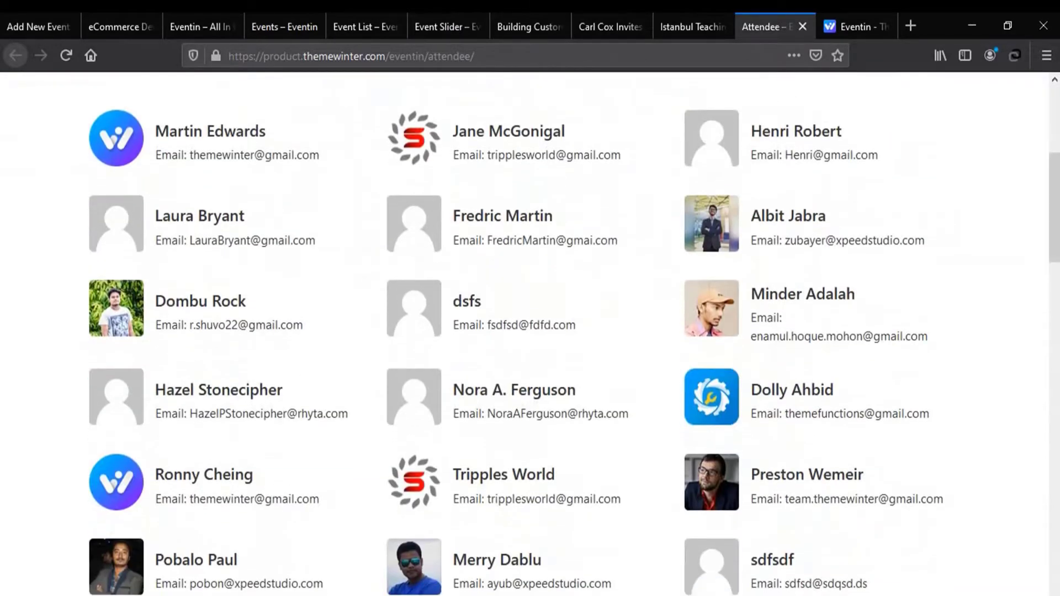
click(834, 25)
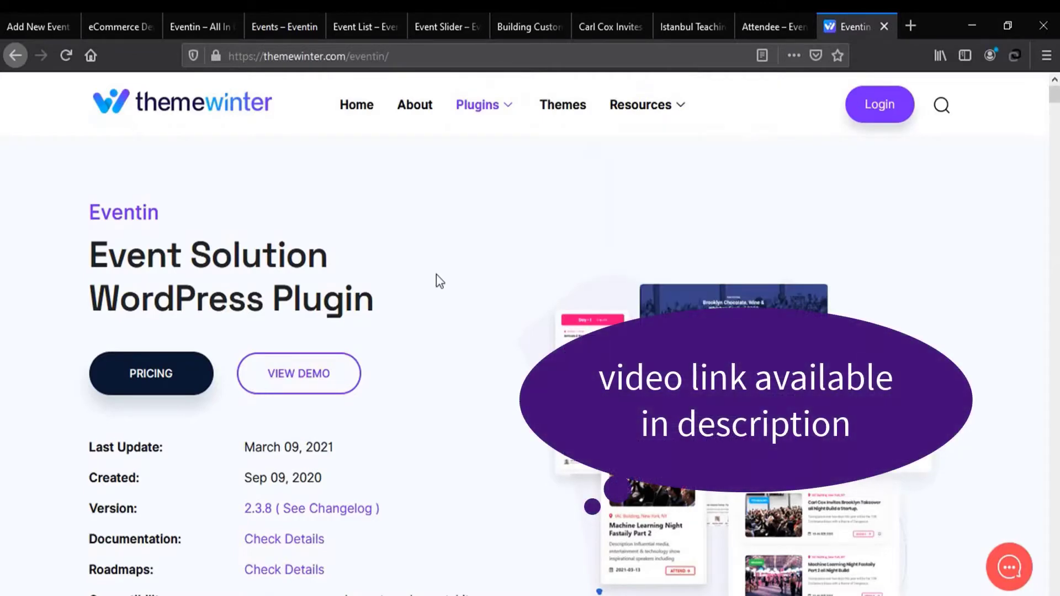